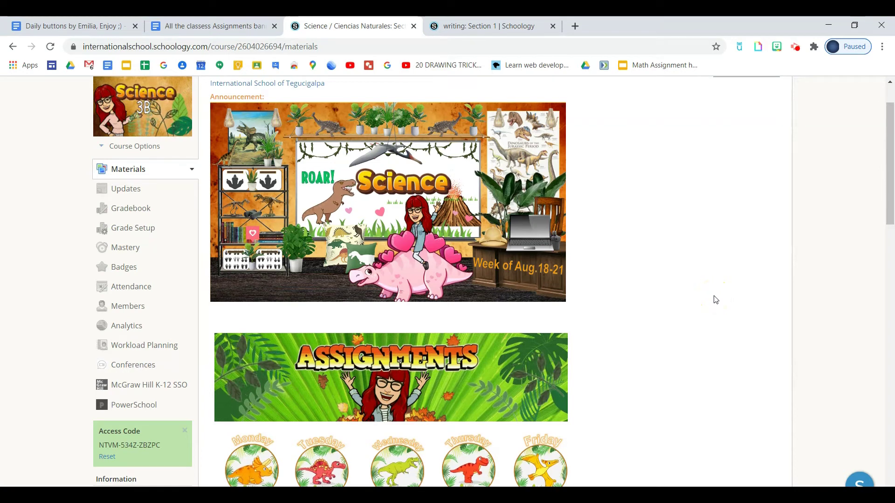
Step: Scroll Schoology to the ASSIGNMENTS banner and dinosaur weekday buttons, then switch to 'buttons for week days'
click(507, 259)
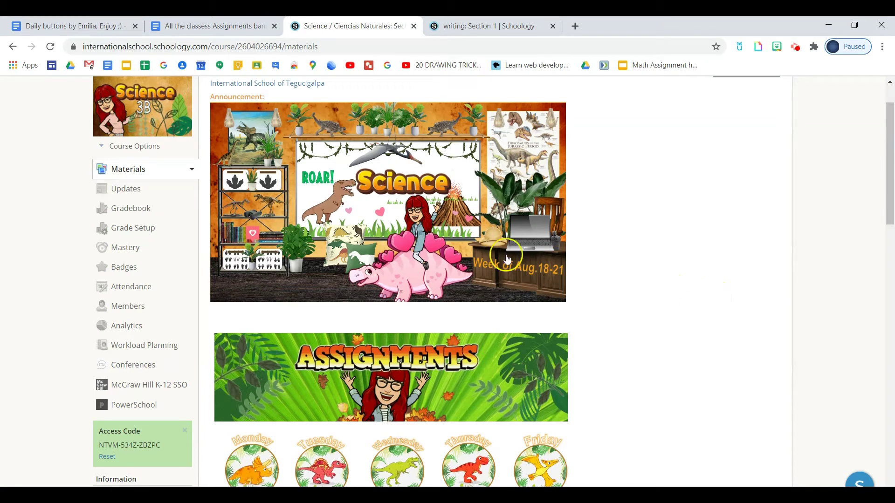
scroll(345, 335, down, 3)
click(339, 354)
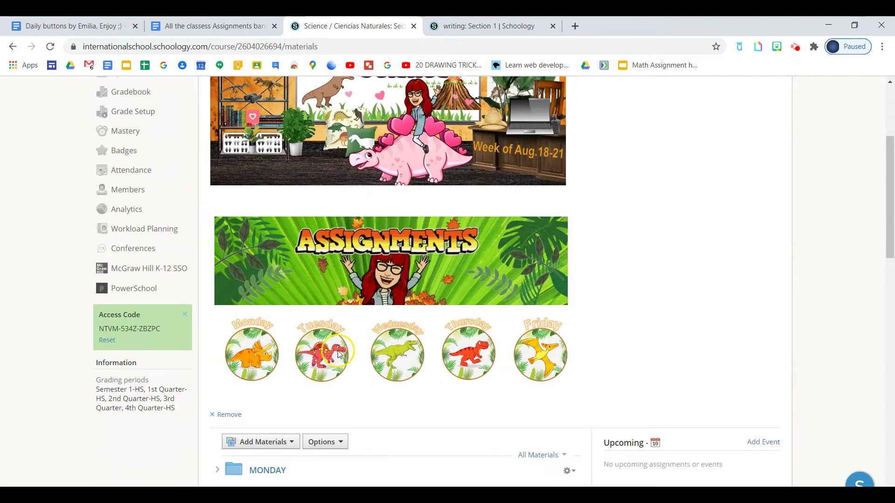
click(544, 355)
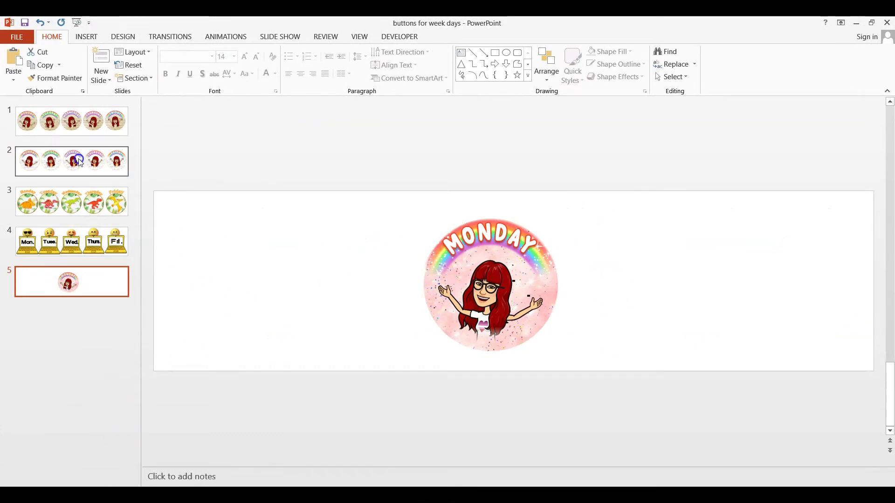
Step: Save the rainbow MONDAY circle on slide 2 as a PNG picture named 'm'
click(90, 170)
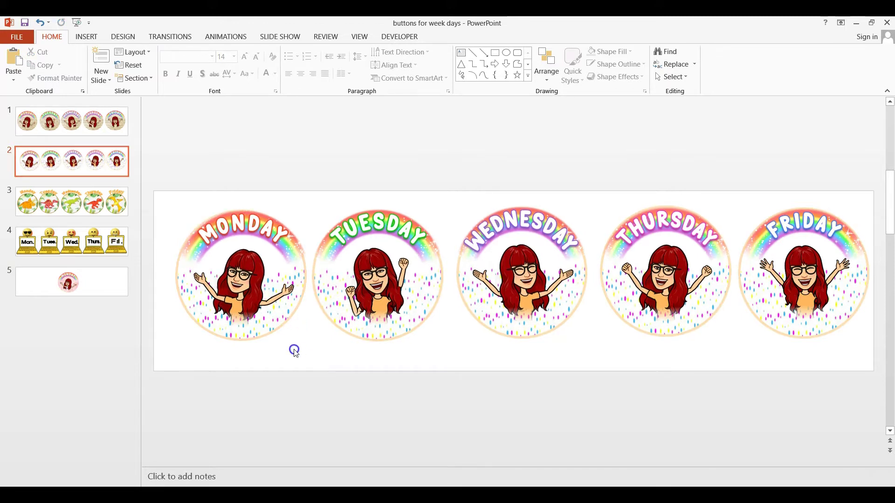
mouse_move(309, 348)
mouse_down()
mouse_move(163, 304)
mouse_move(172, 197)
mouse_up()
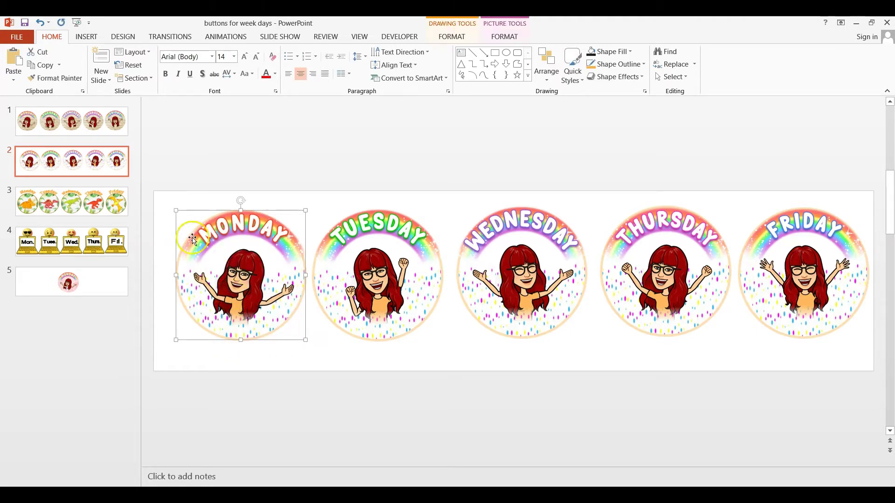
right_click(257, 310)
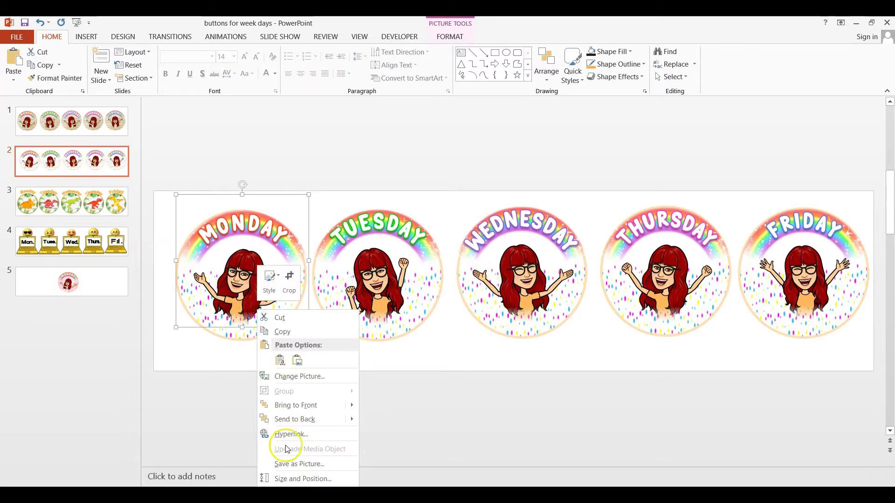
click(289, 465)
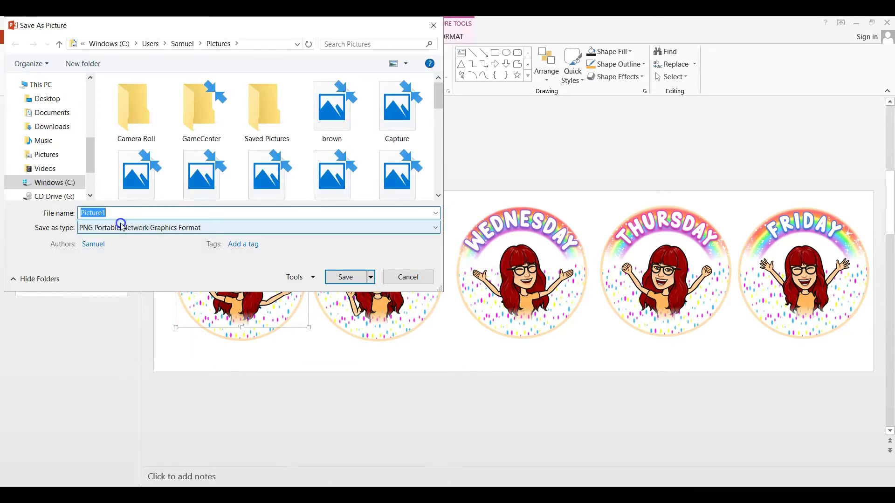
text(m)
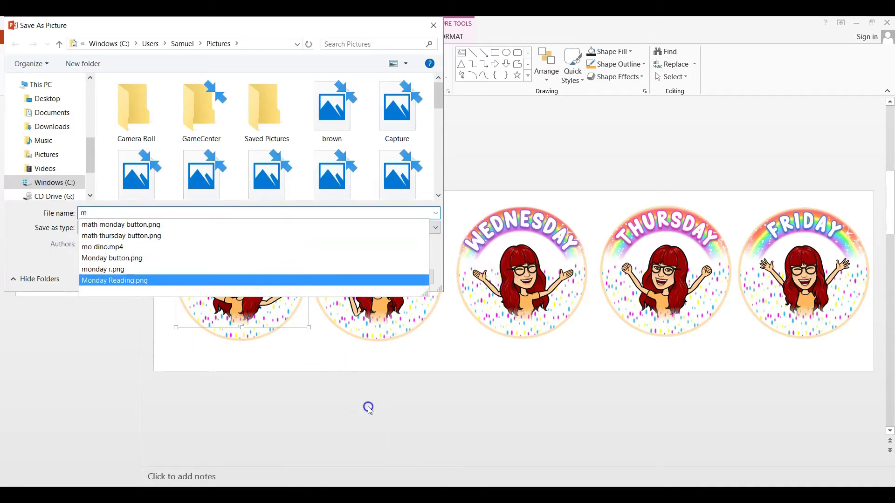
click(330, 357)
click(338, 279)
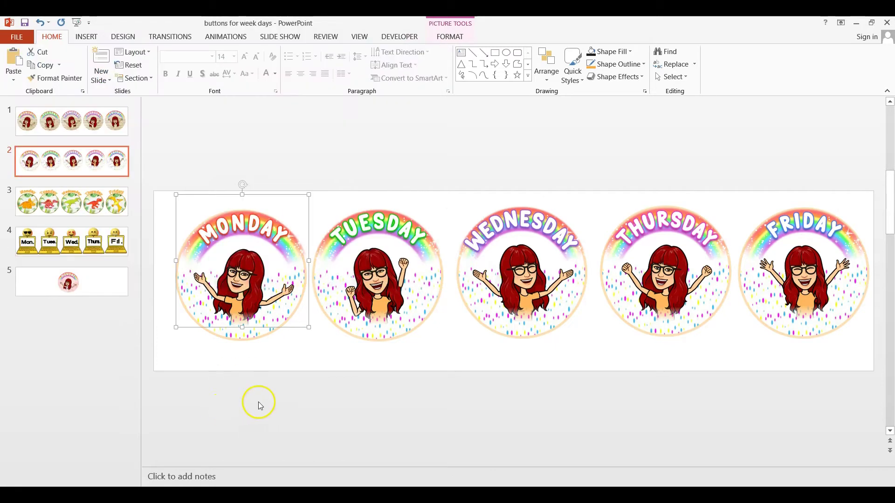
Step: Select the rainbow TUESDAY circle and start saving it as a PNG picture named 'T'
click(469, 351)
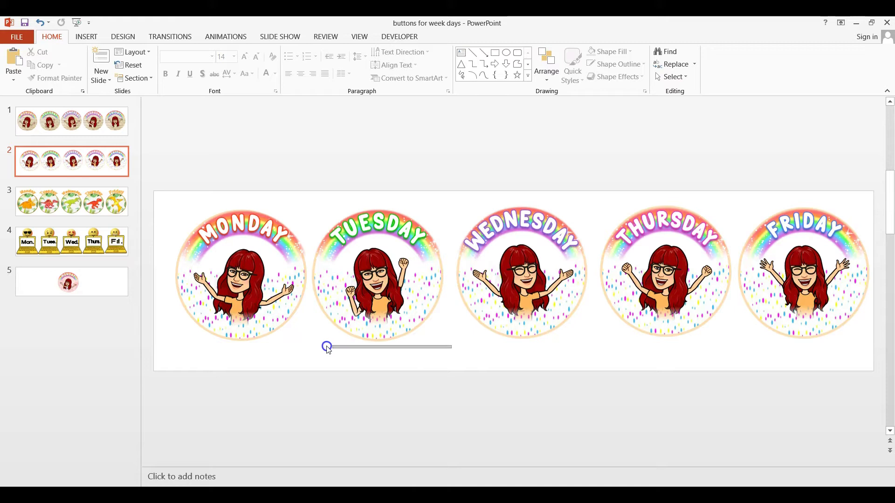
drag(328, 348, 312, 192)
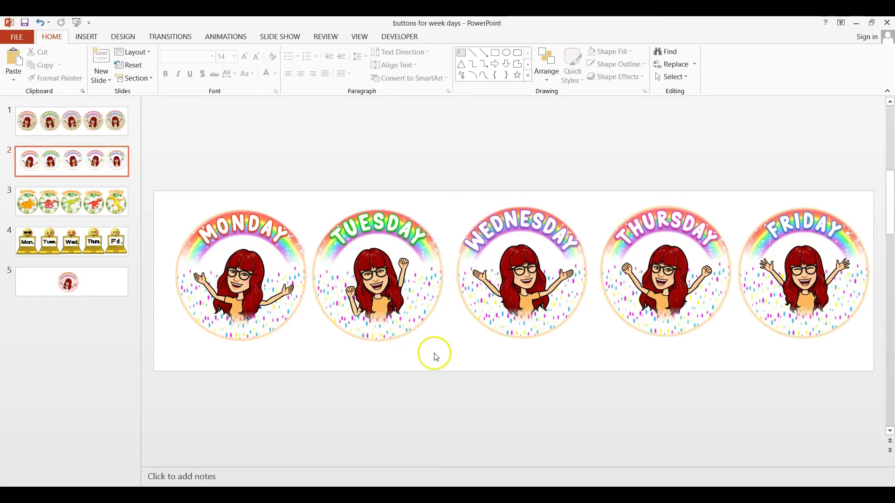
drag(340, 353, 309, 194)
right_click(401, 316)
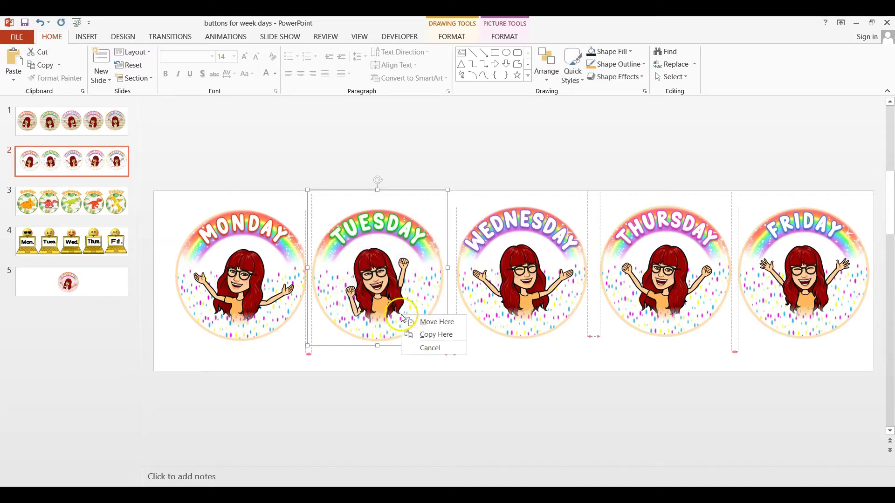
right_click(328, 334)
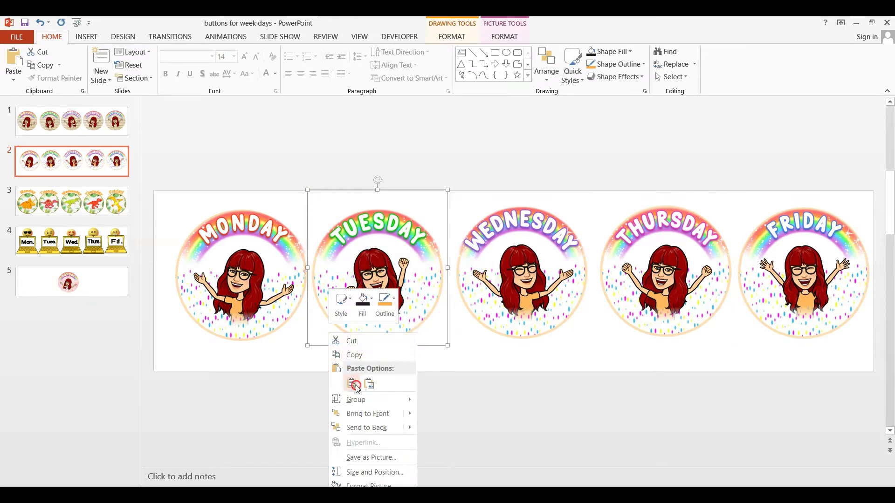
mouse_move(356, 402)
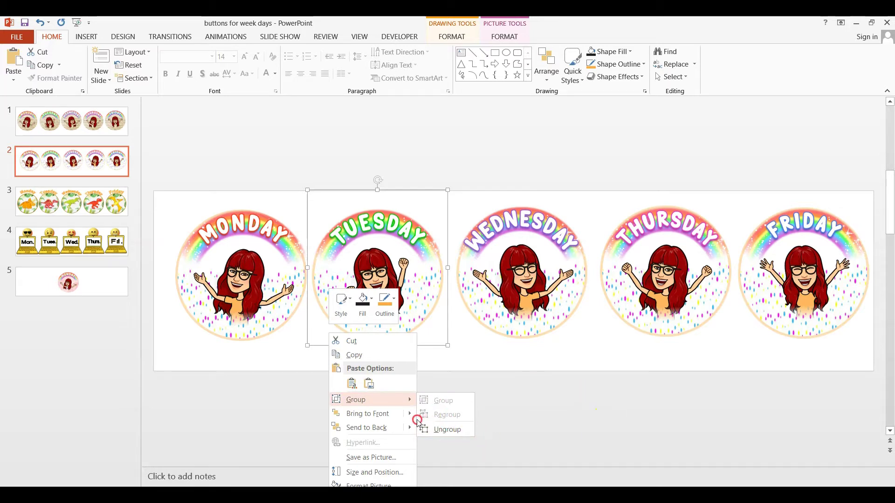
click(469, 350)
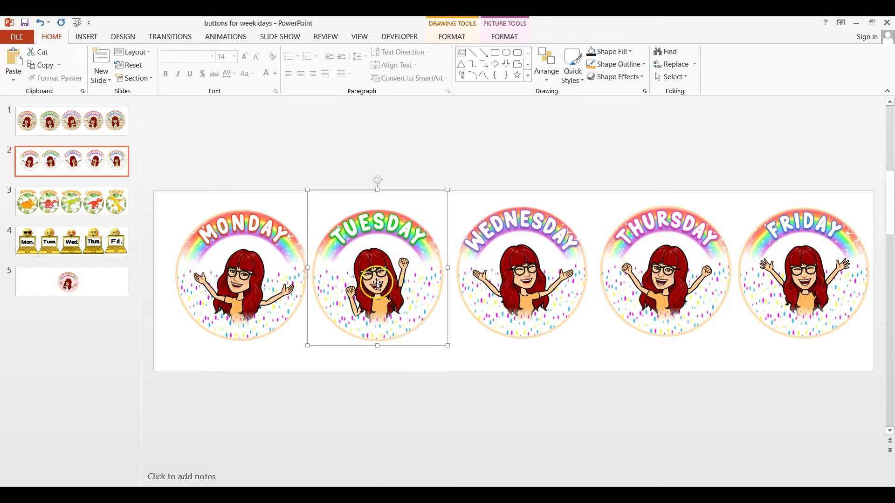
right_click(429, 329)
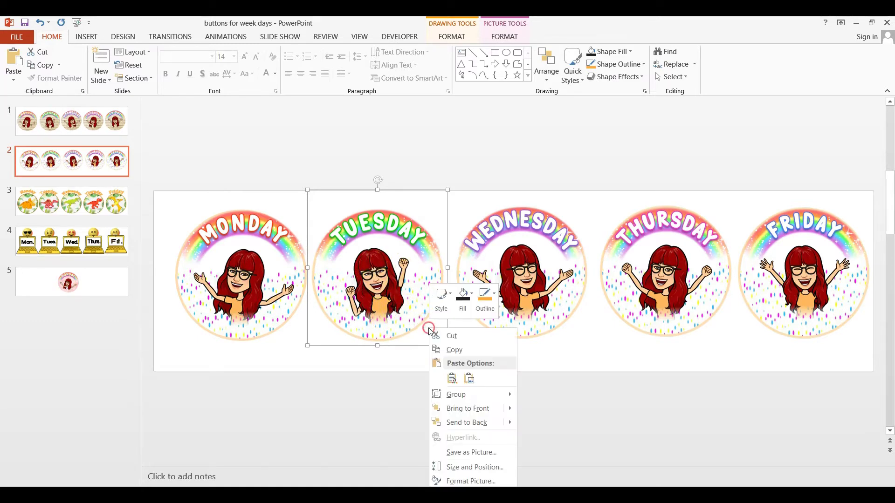
click(471, 452)
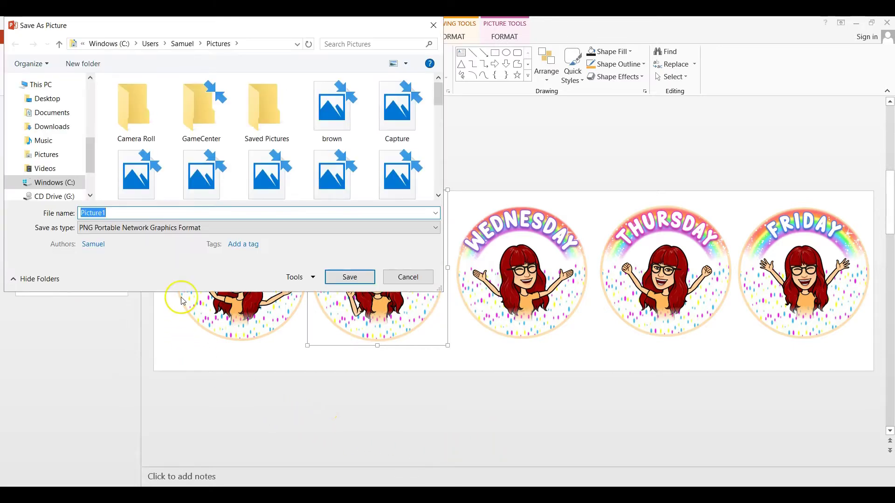
text(T)
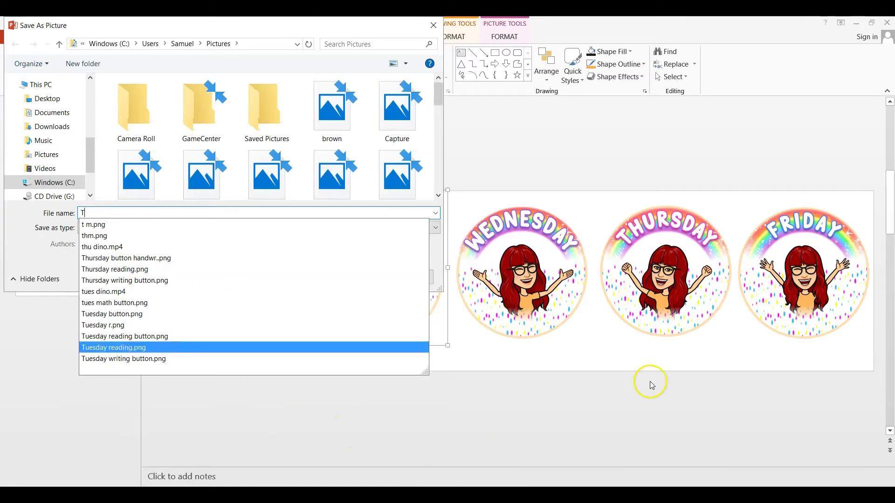
Step: Finish saving the TUESDAY picture, then save the rainbow WEDNESDAY circle as a PNG named 'W'
click(349, 277)
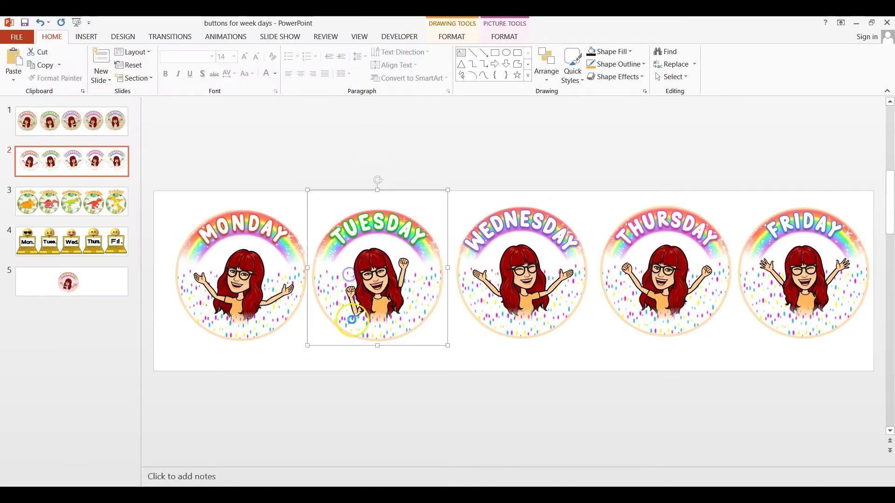
key(Tab)
mouse_move(635, 355)
mouse_down()
mouse_move(471, 352)
mouse_move(435, 185)
mouse_up()
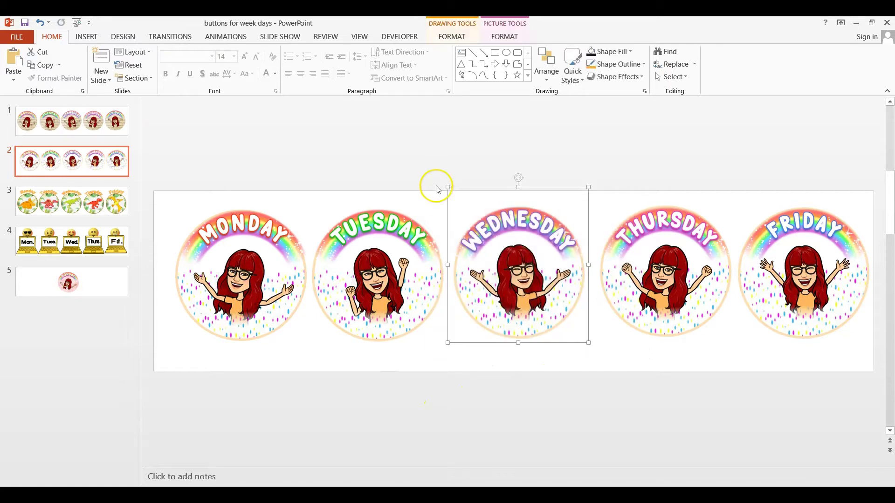
right_click(559, 326)
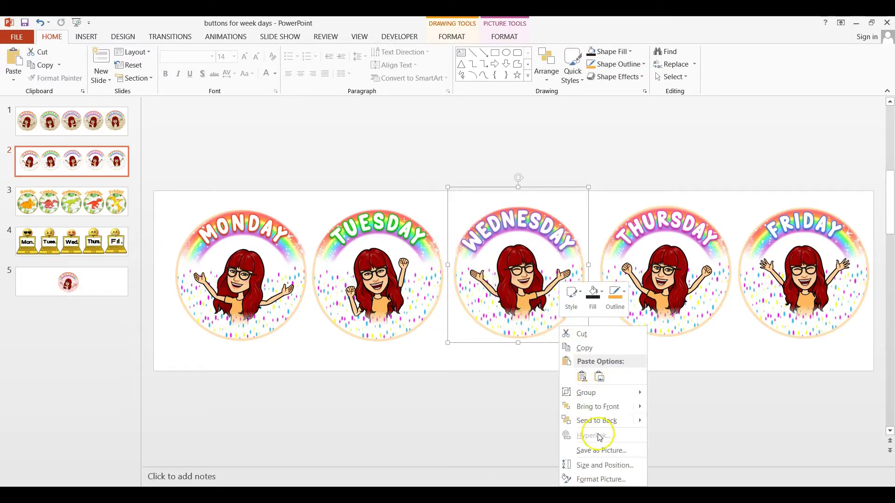
click(583, 450)
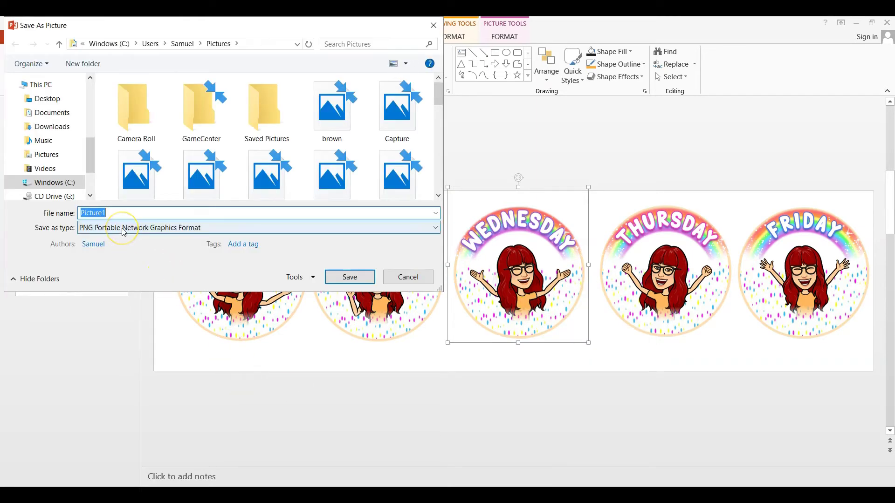
text(W)
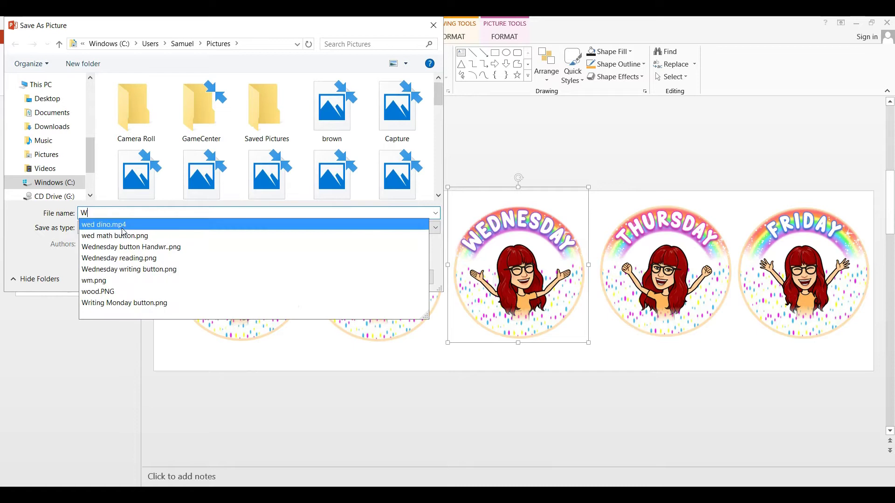
click(303, 383)
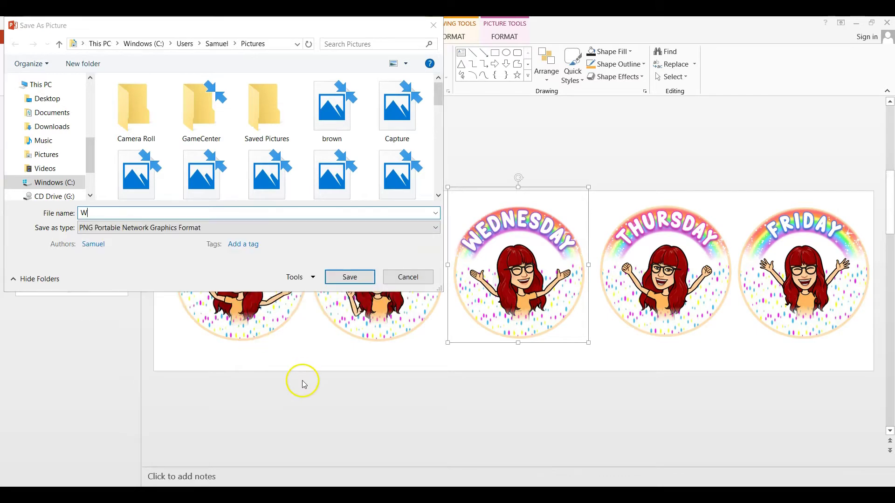
click(349, 279)
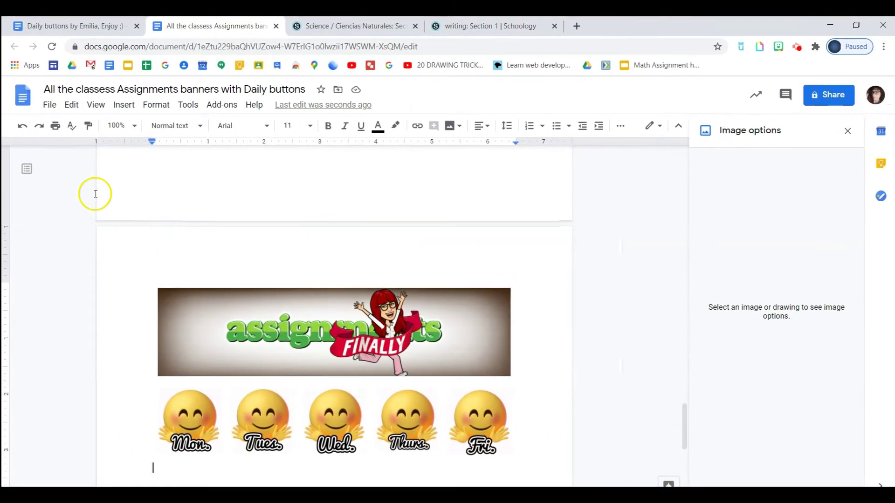
Step: Scroll down the document past the banners to the blank area below the emoji Mon–Fri buttons
scroll(377, 326, down, 5)
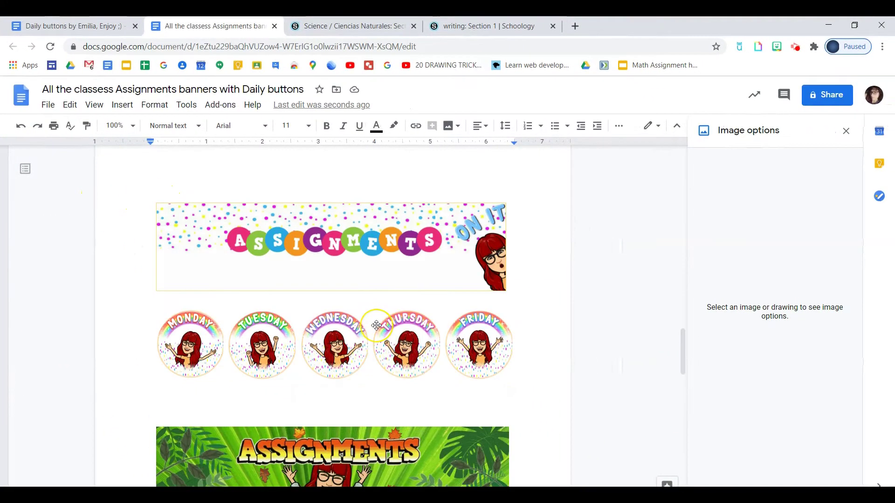
scroll(377, 326, up, 7)
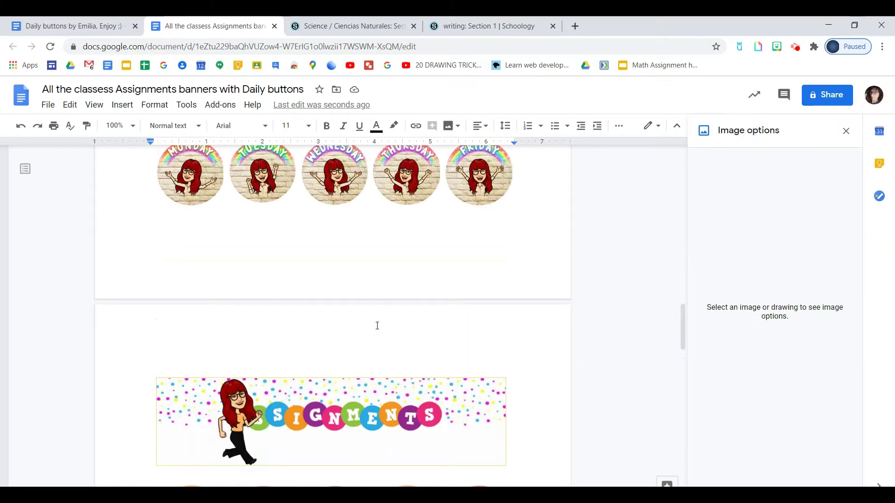
scroll(377, 325, down, 10)
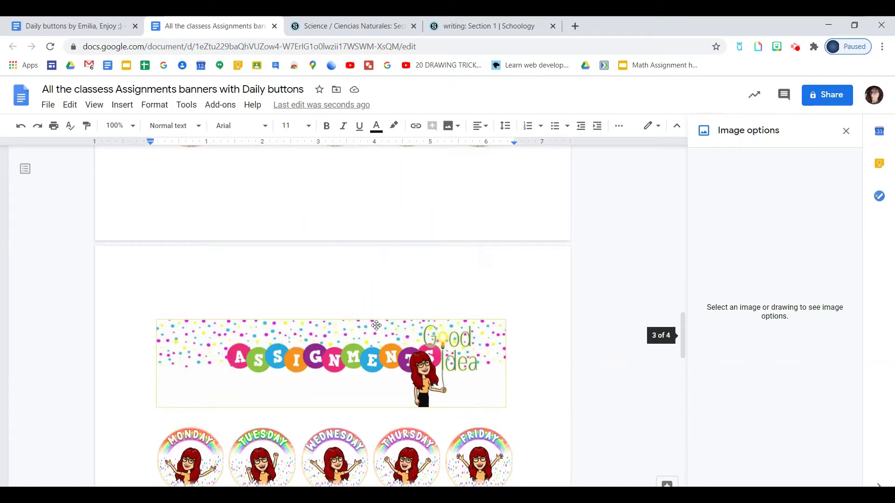
scroll(377, 326, down, 6)
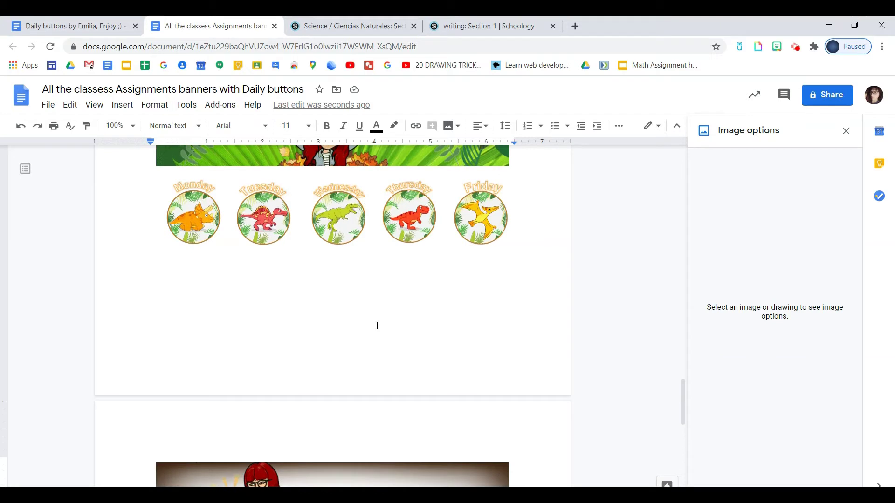
scroll(377, 326, down, 6)
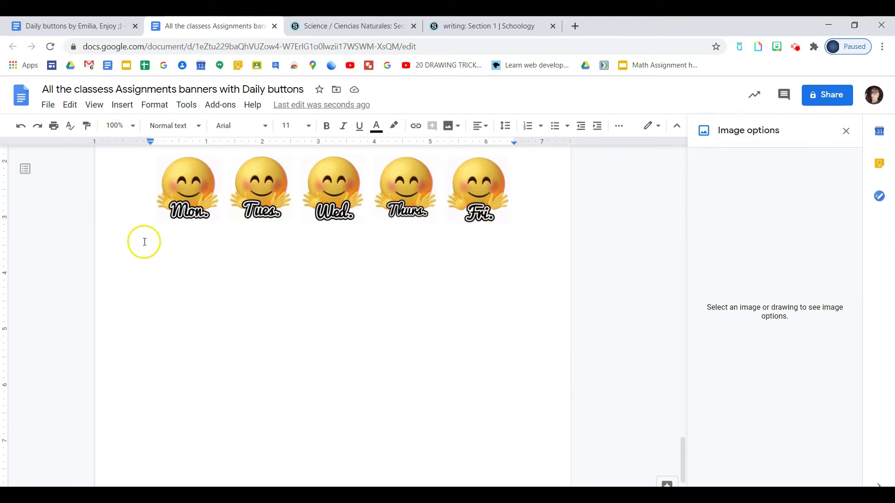
Step: Insert a 5x2 table below the emoji weekday buttons
click(119, 105)
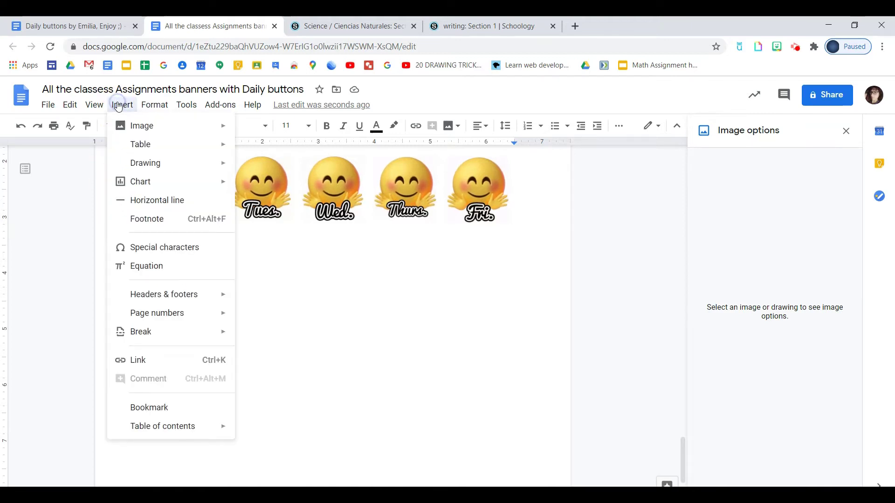
mouse_move(130, 146)
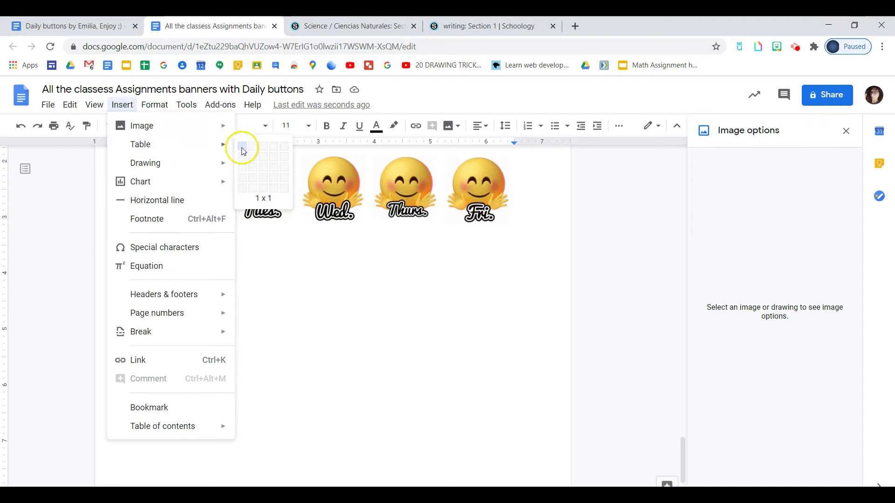
click(284, 162)
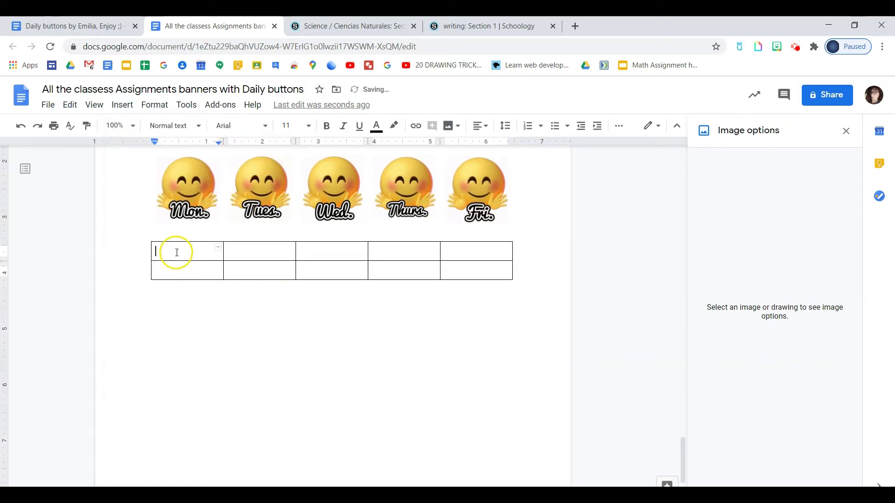
Step: Merge the table's top row into one wide cell
drag(187, 252, 478, 249)
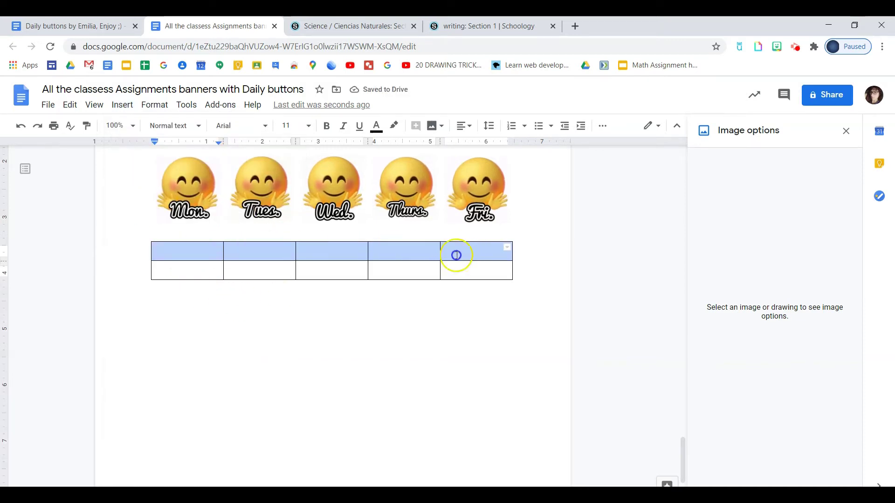
right_click(196, 252)
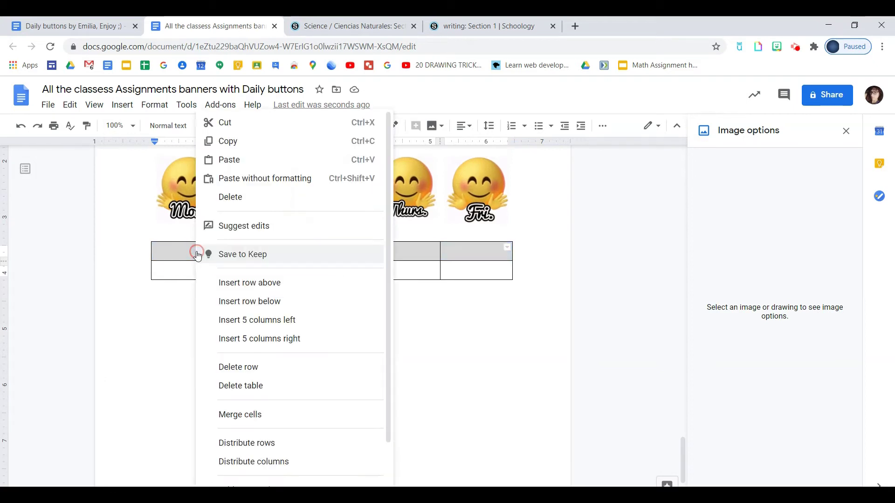
key(Return)
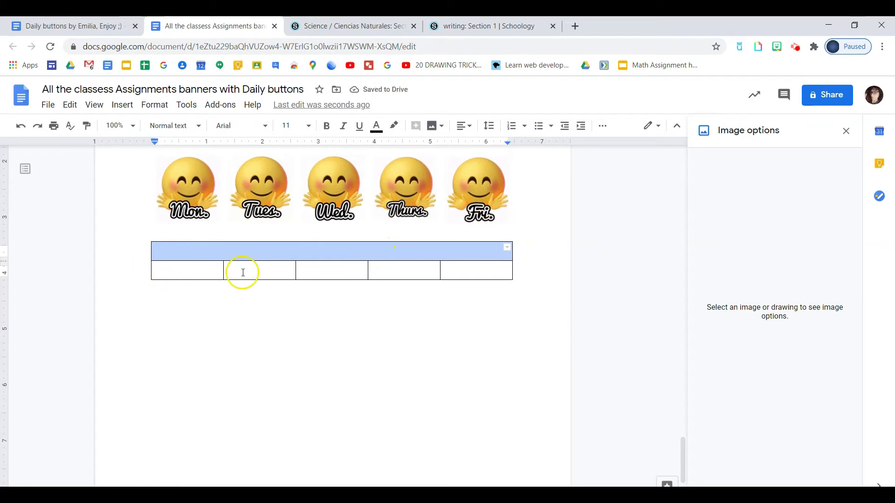
click(155, 266)
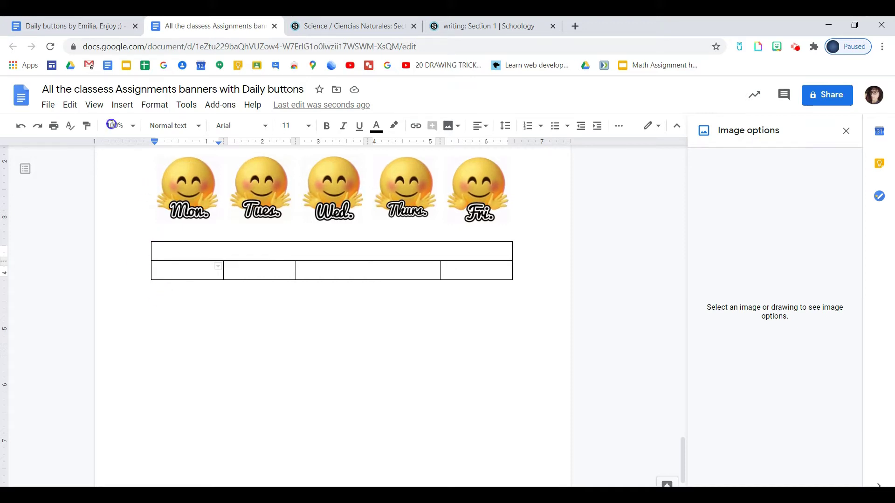
Step: Upload the 'm' MONDAY image from Pictures into the first bottom-row cell
click(119, 105)
mouse_move(160, 134)
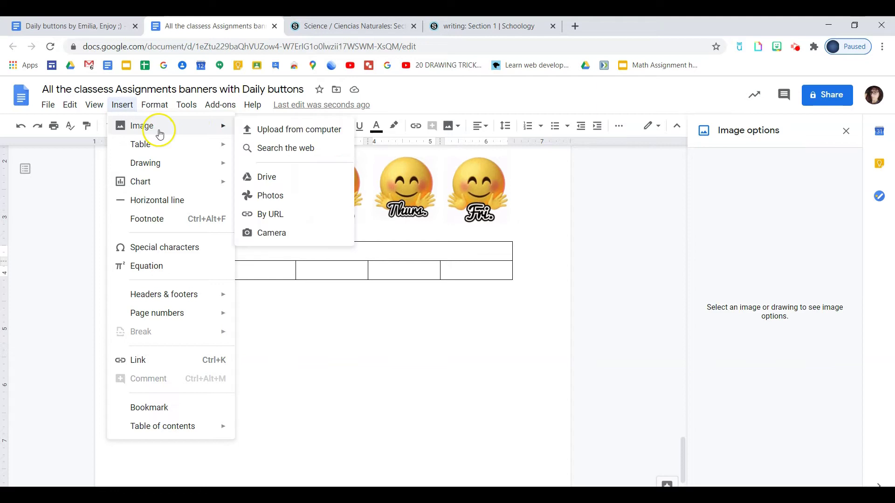
click(273, 135)
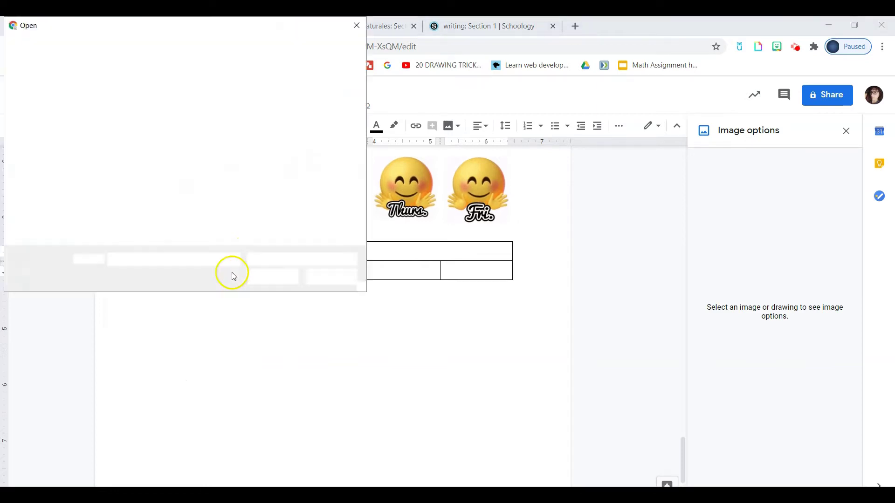
click(266, 44)
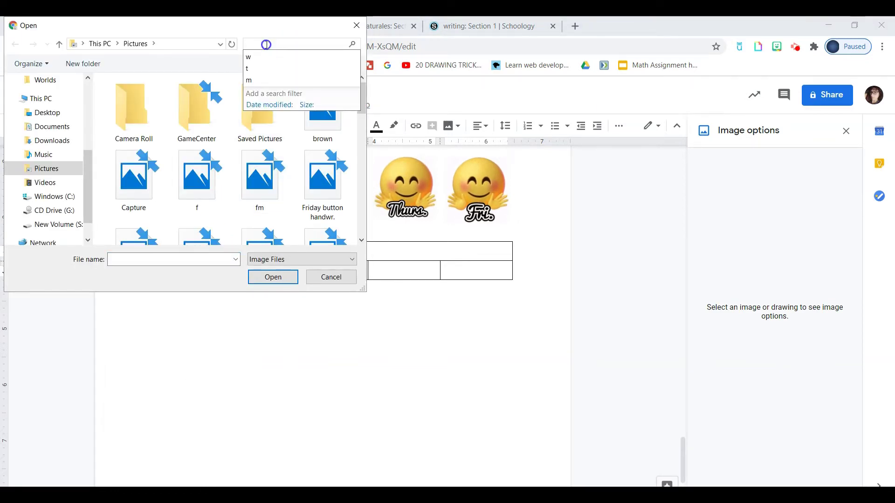
text(m)
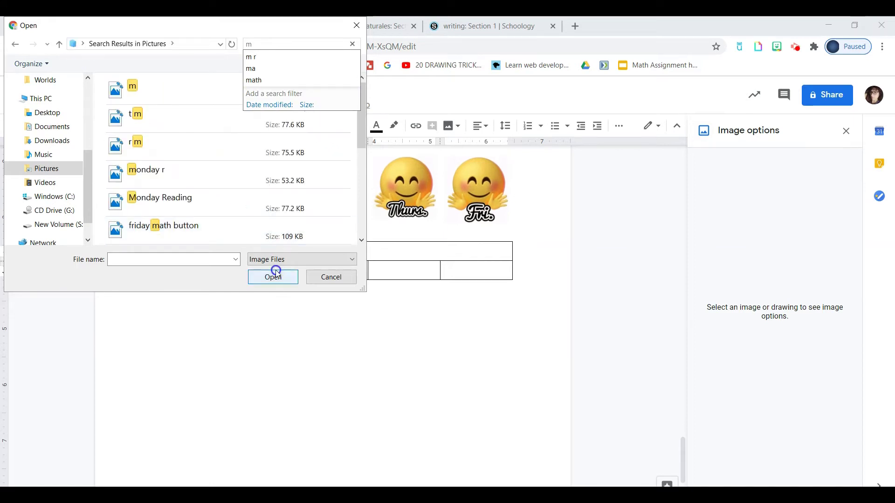
click(145, 94)
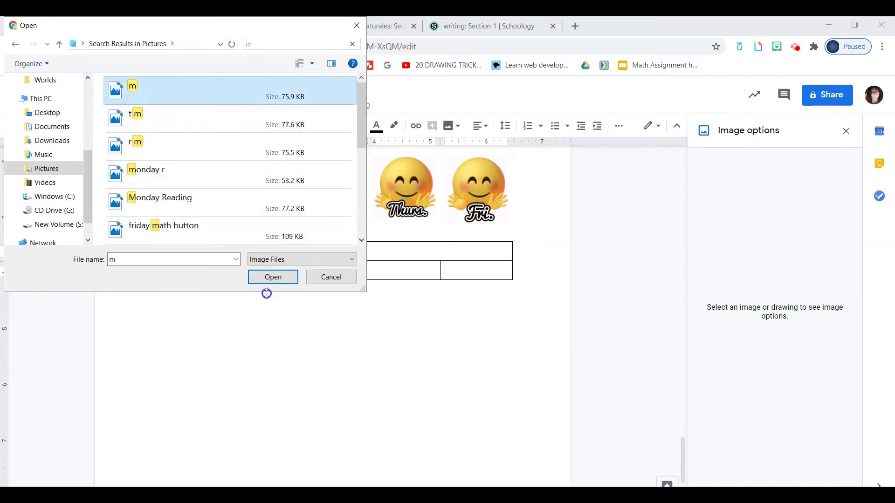
click(273, 277)
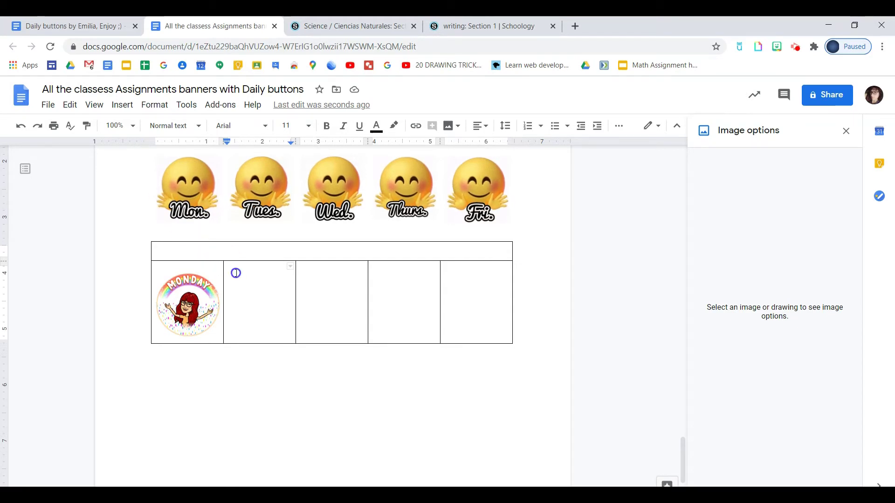
Step: Upload the 'T' TUESDAY image from Pictures into the second bottom-row cell, filling the weekday row
click(119, 107)
click(139, 126)
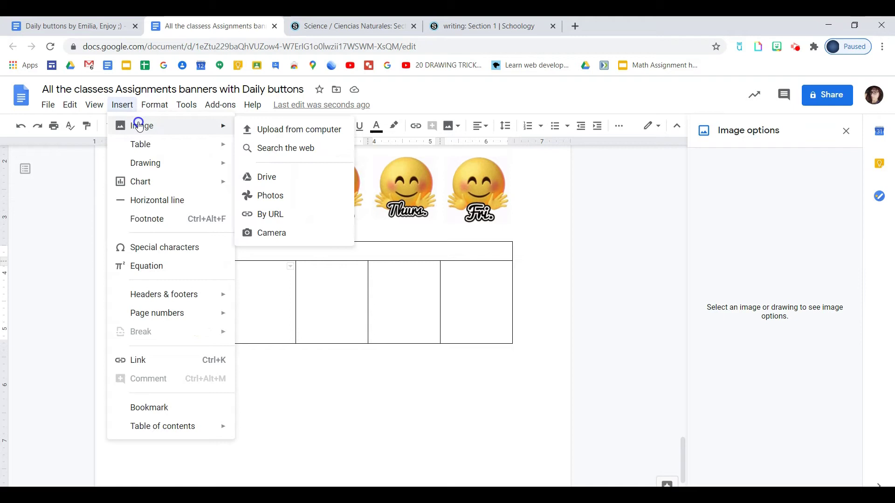
click(261, 135)
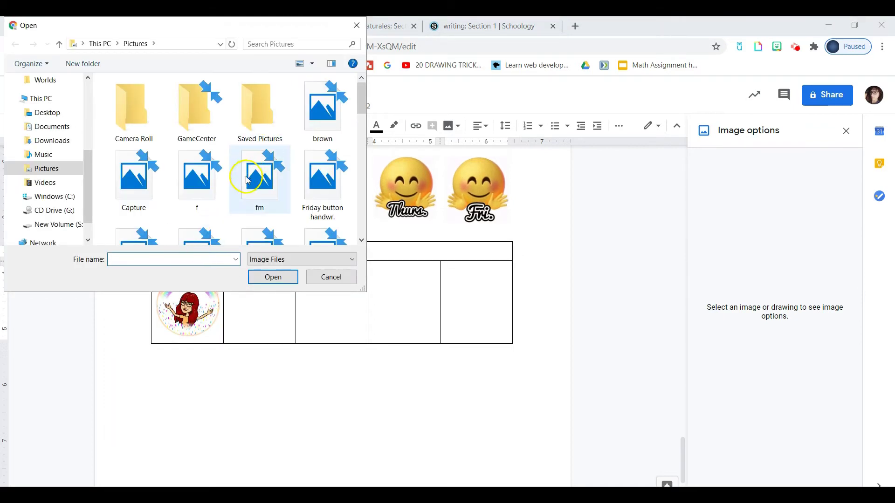
text(t)
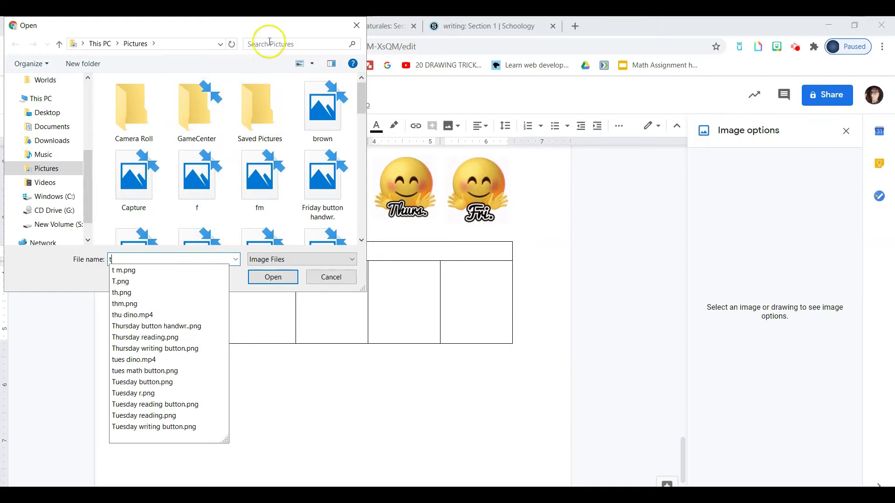
click(269, 42)
text(t)
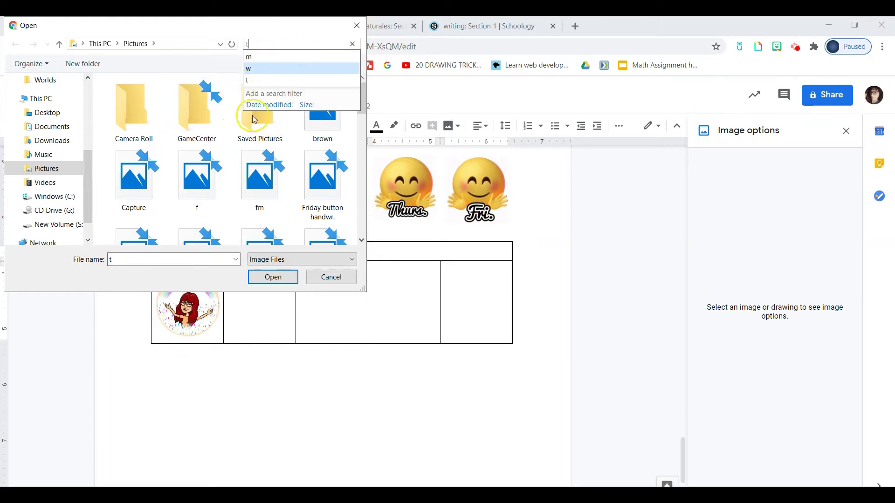
click(123, 89)
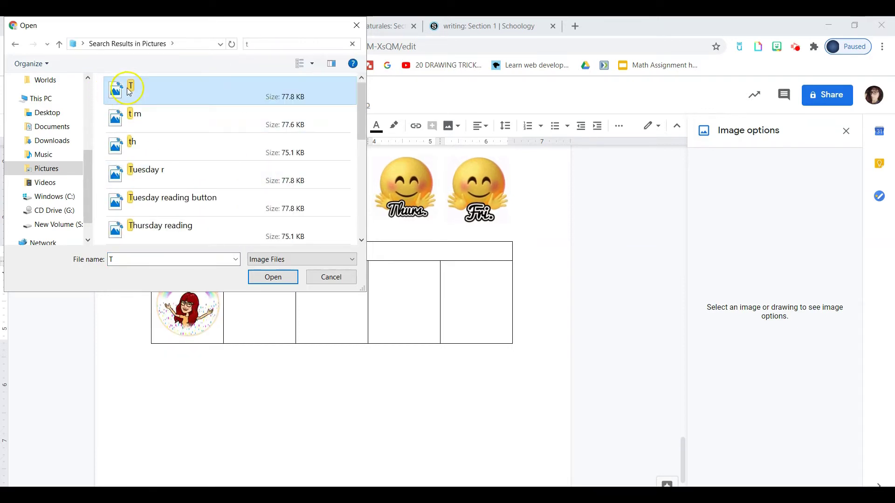
click(265, 277)
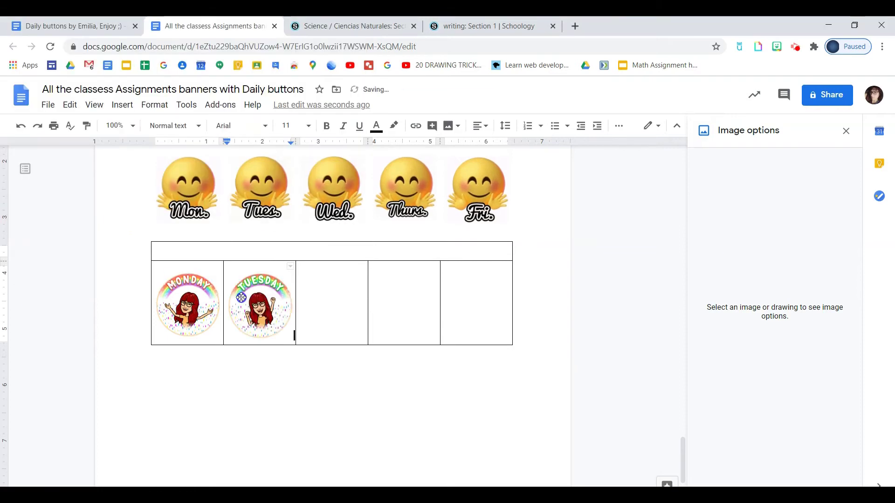
click(303, 275)
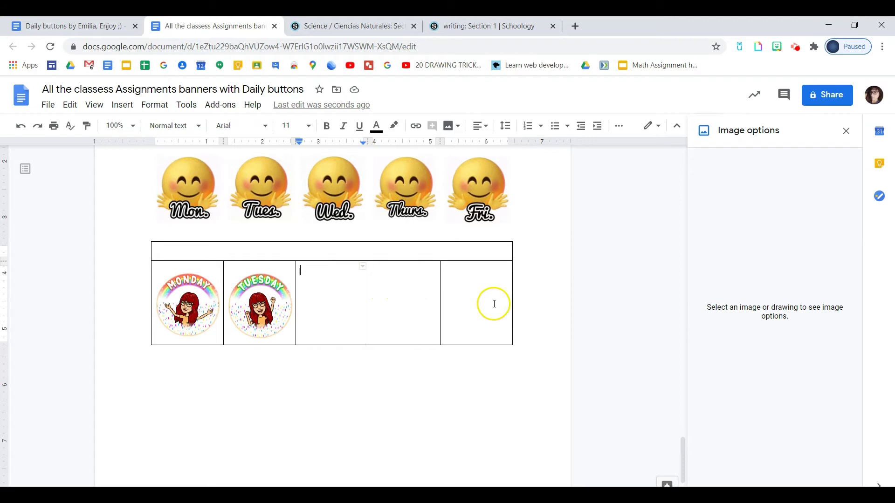
click(375, 370)
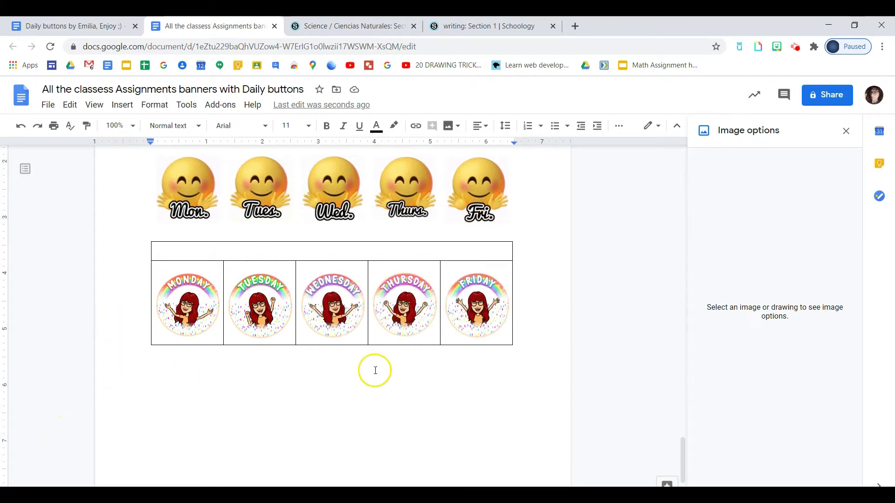
Step: Insert the animated ASSIGNMENTS banner from the Drive Assignments Banners folder into the merged top cell
click(252, 253)
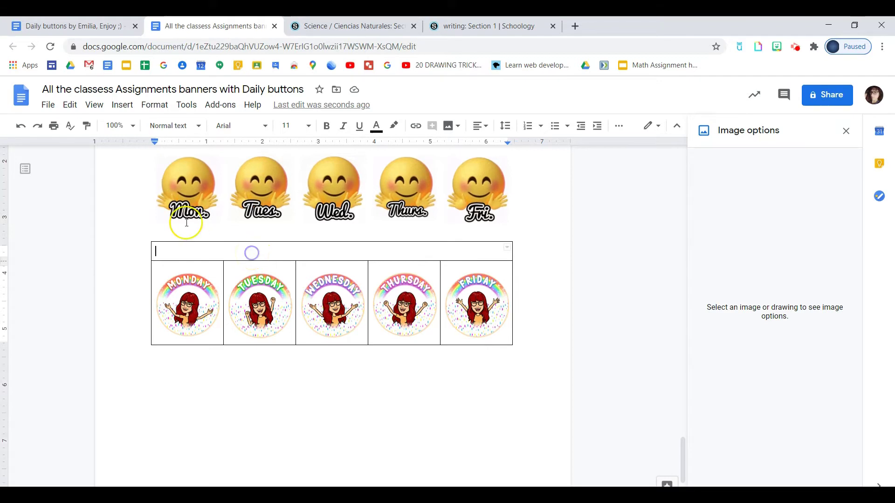
click(122, 105)
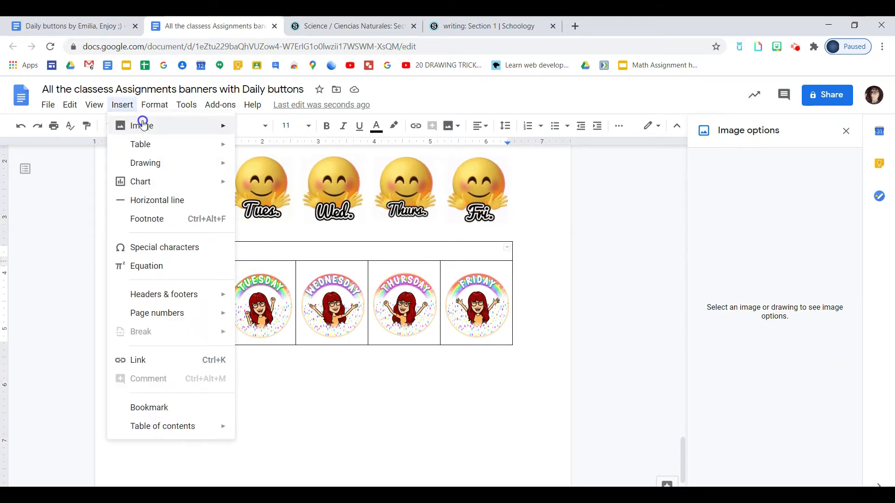
mouse_move(144, 126)
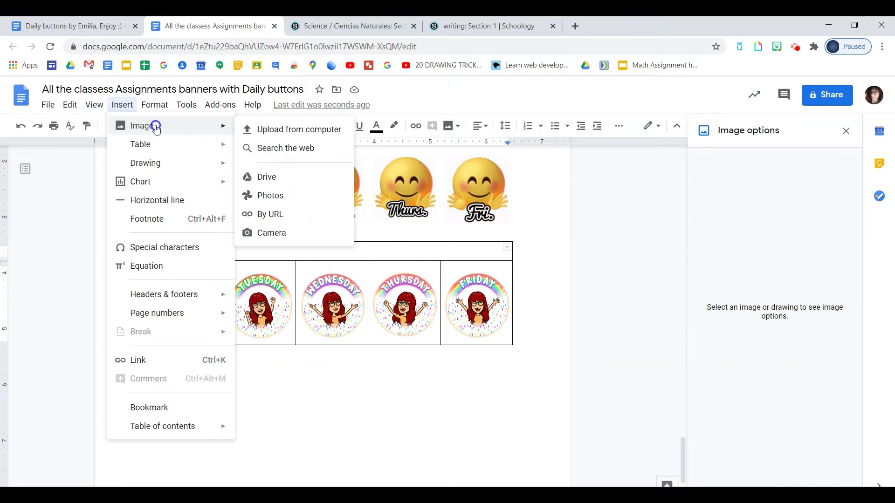
click(269, 183)
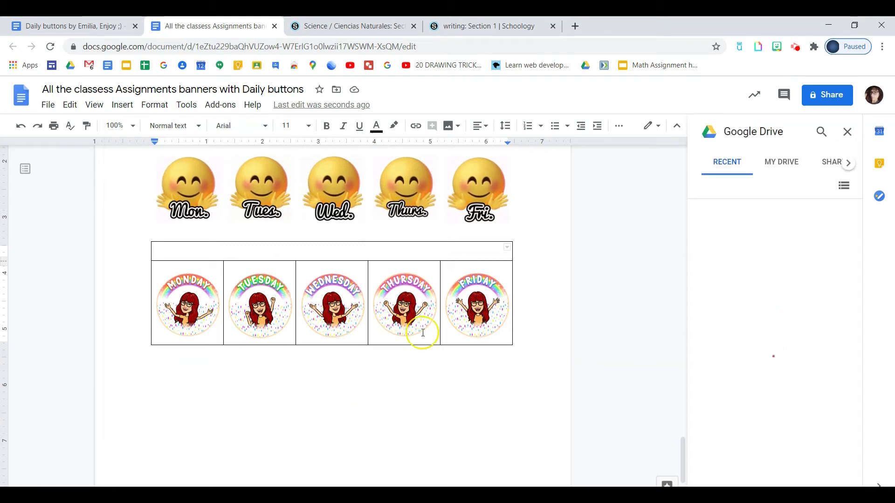
click(741, 389)
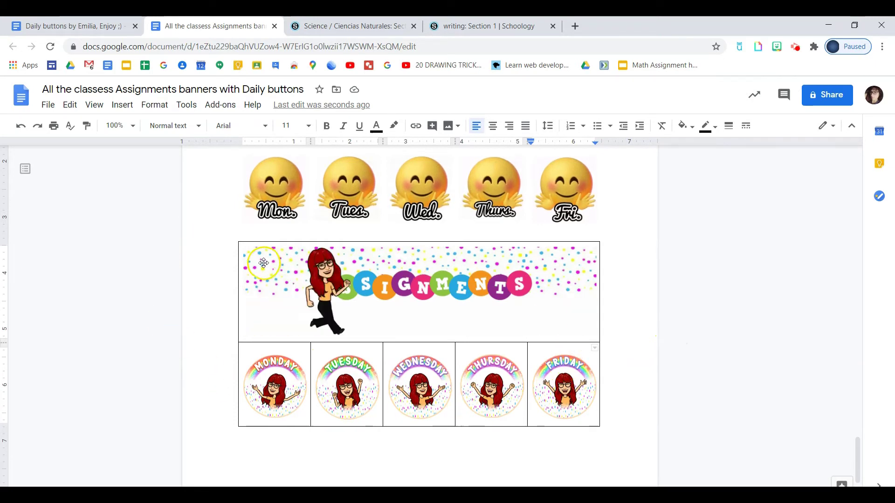
Step: Set the table border colour to white in Table properties so the grid lines disappear
key(Down)
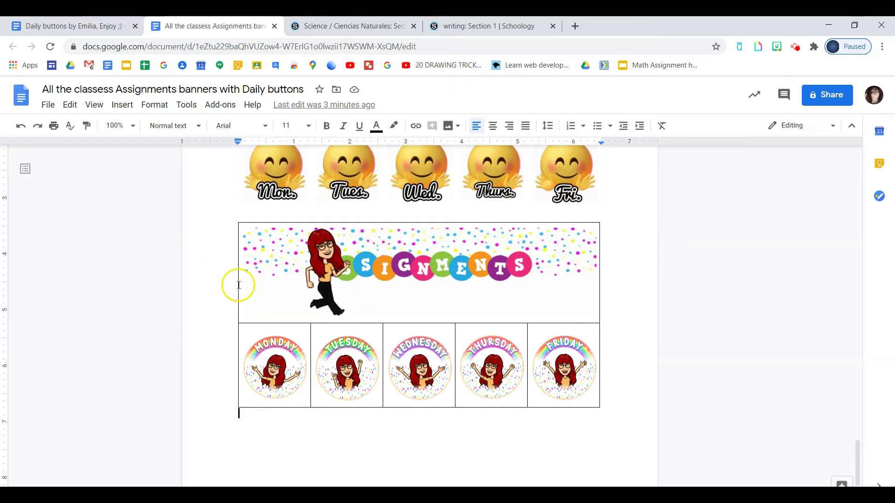
right_click(238, 287)
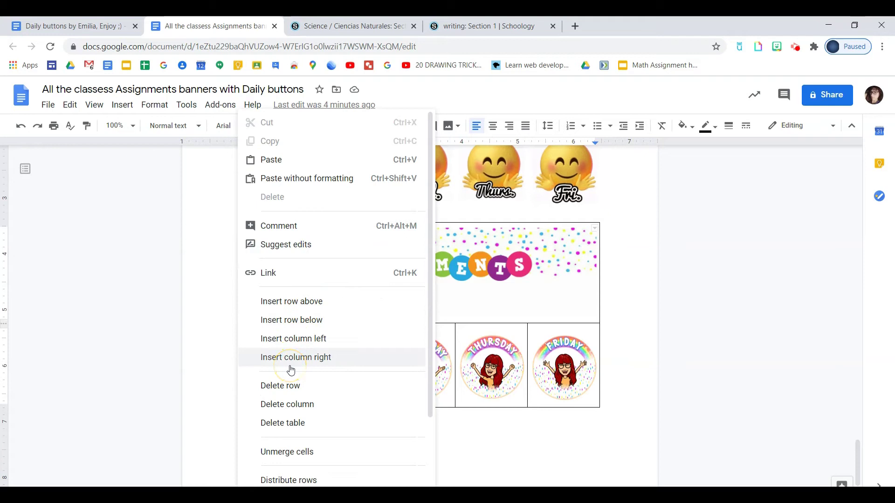
scroll(285, 400, down, 2)
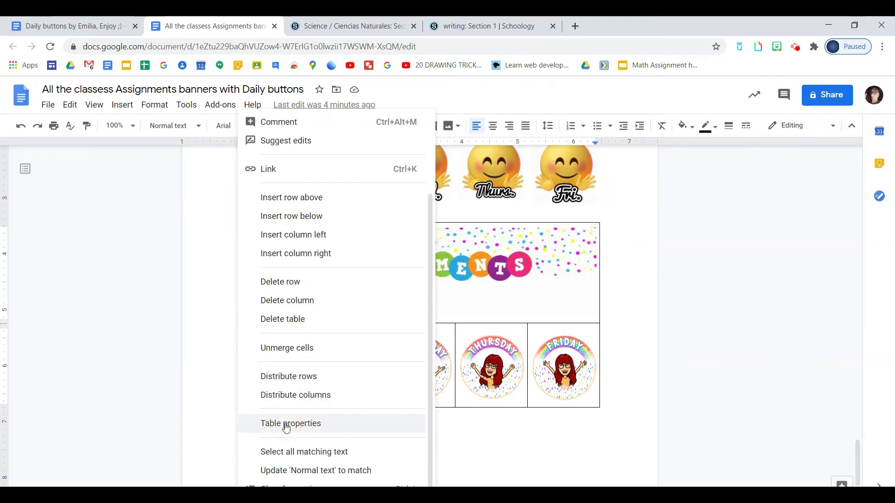
click(286, 424)
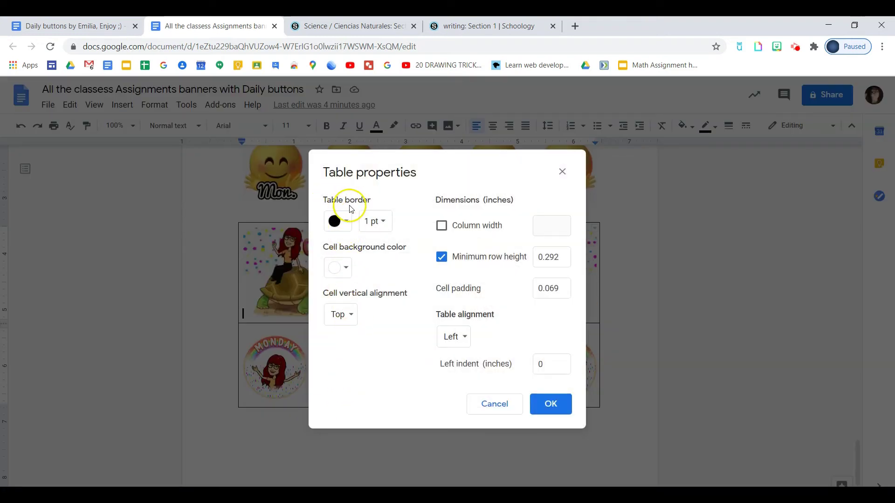
click(345, 223)
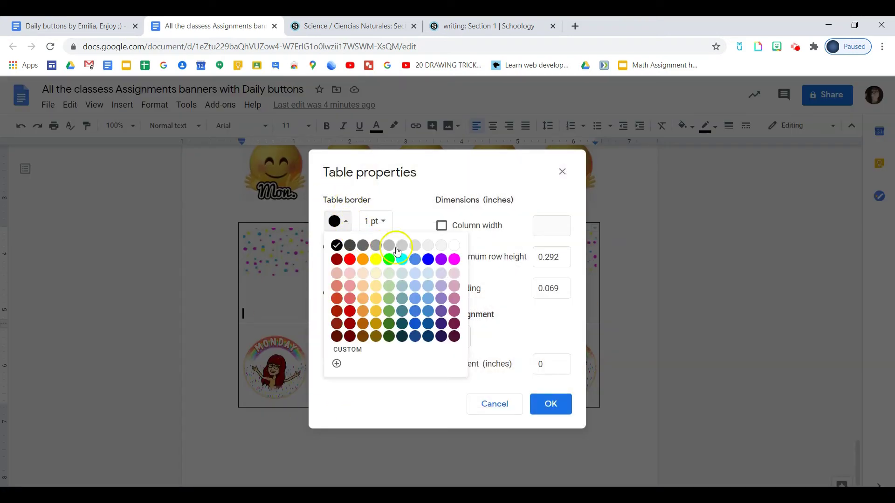
click(452, 245)
click(551, 405)
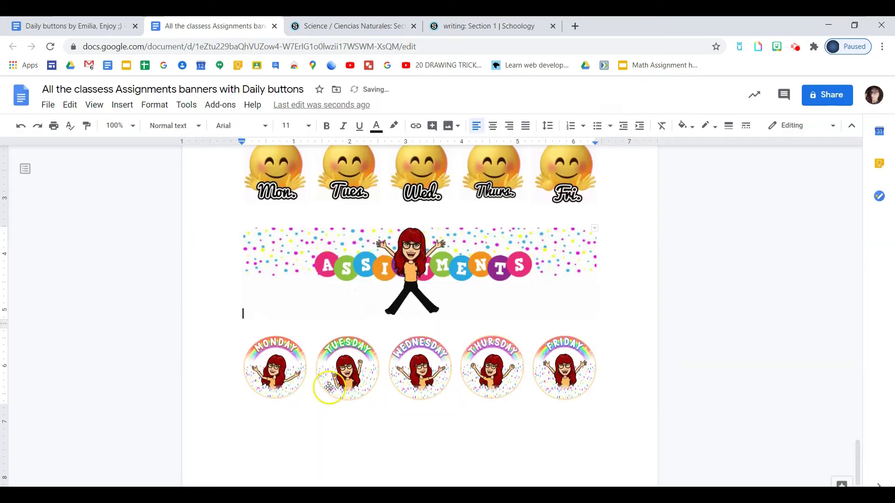
click(373, 427)
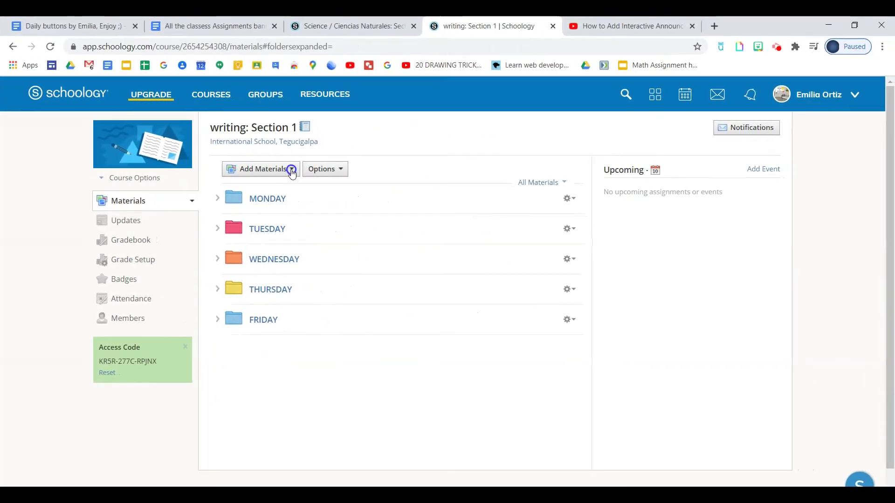
Step: Open the empty MONDAY folder in writing: Section 1 materials and select its web address
click(292, 171)
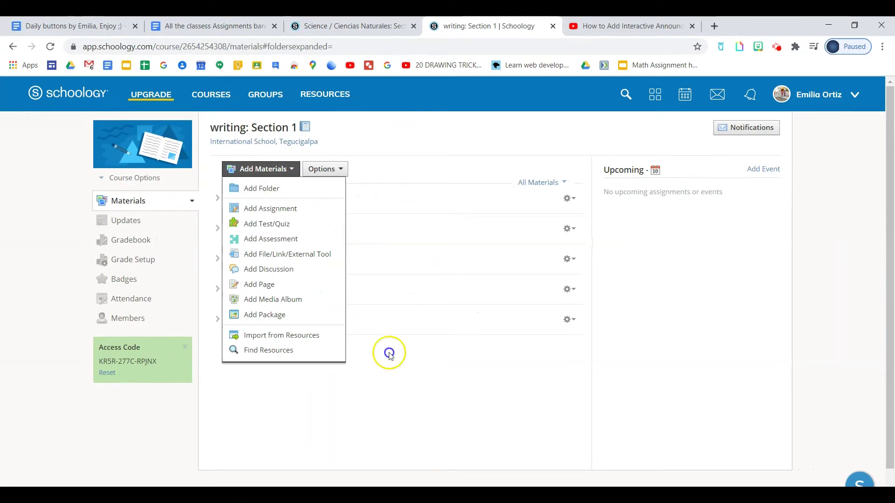
click(364, 368)
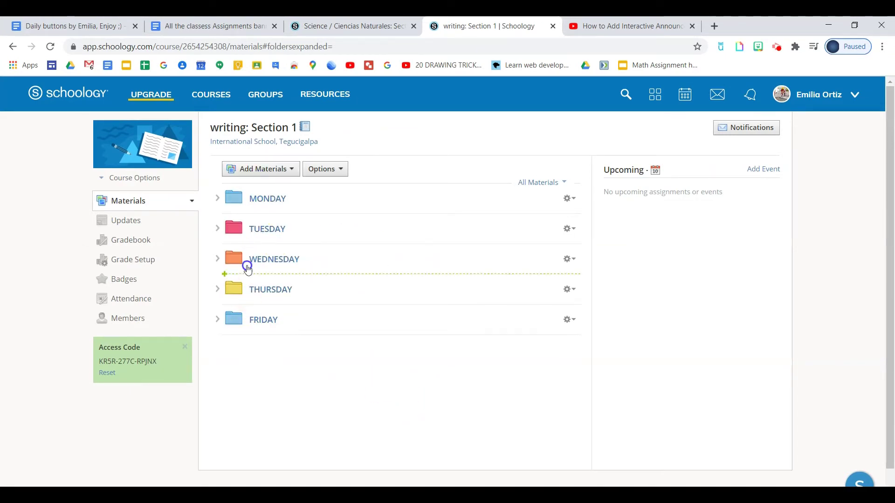
click(272, 206)
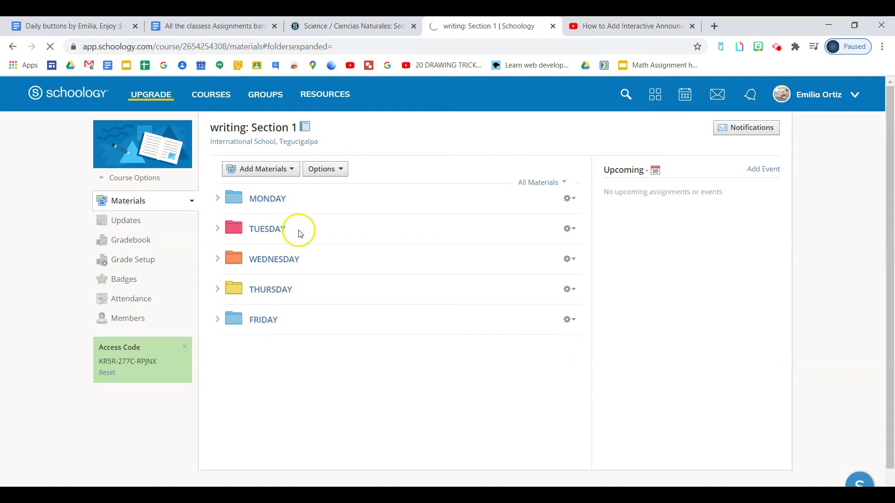
click(268, 201)
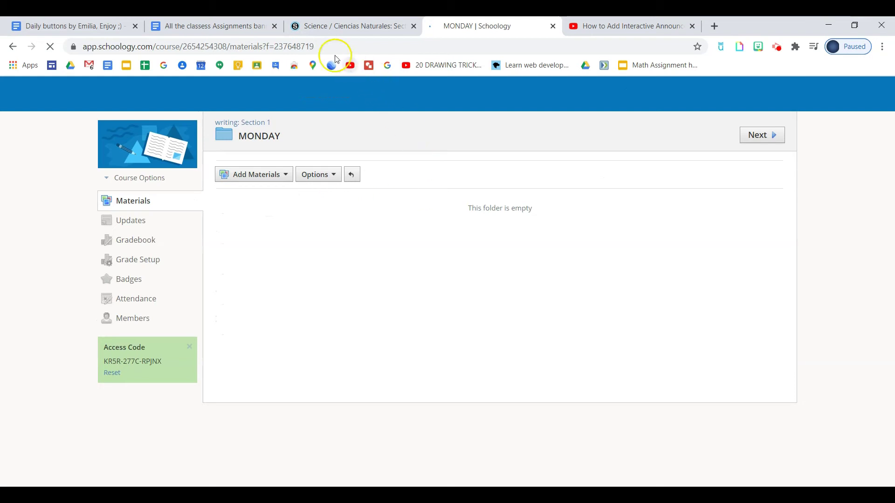
drag(329, 47, 216, 27)
click(217, 26)
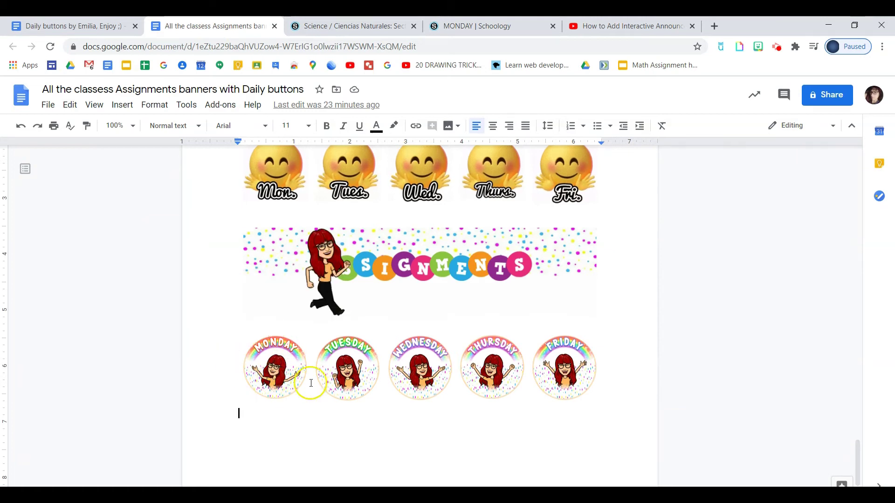
Step: Link the Monday button image to the pasted MONDAY folder address
click(286, 372)
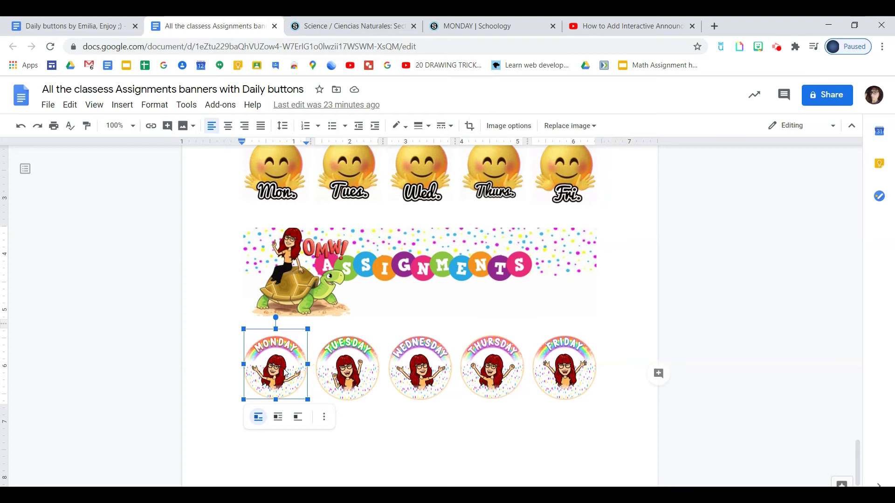
click(124, 106)
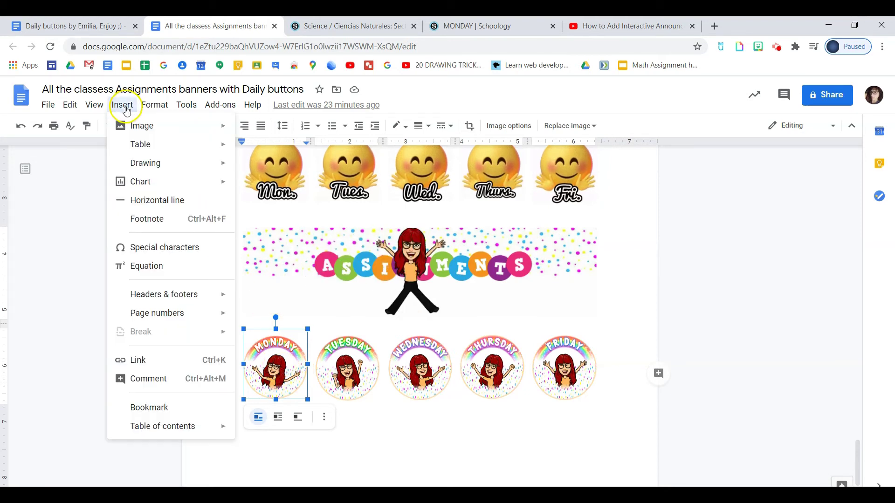
click(138, 359)
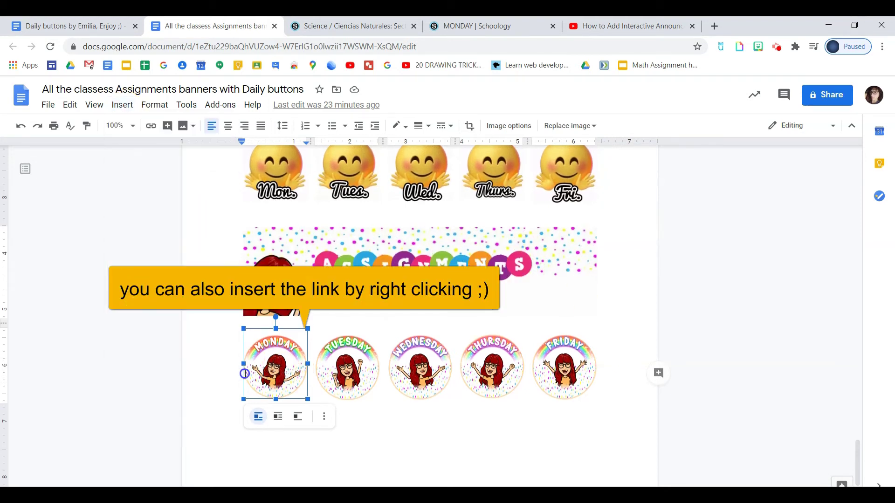
right_click(277, 427)
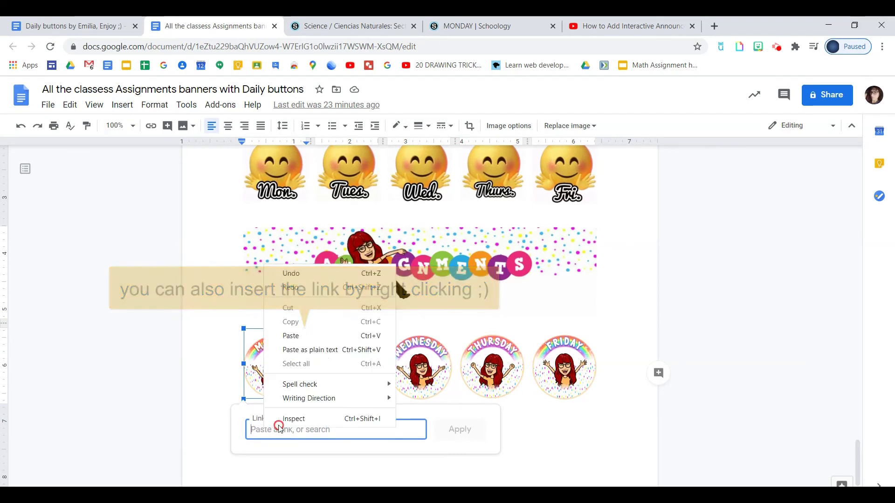
click(296, 334)
click(443, 429)
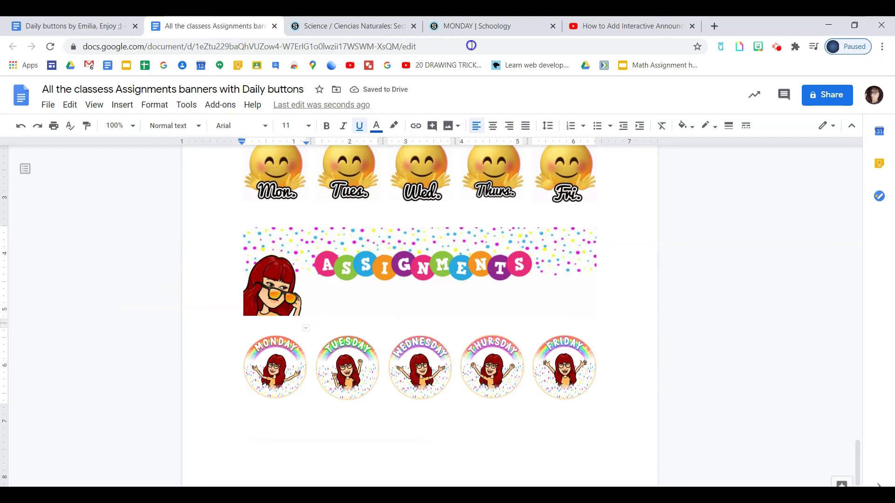
click(481, 24)
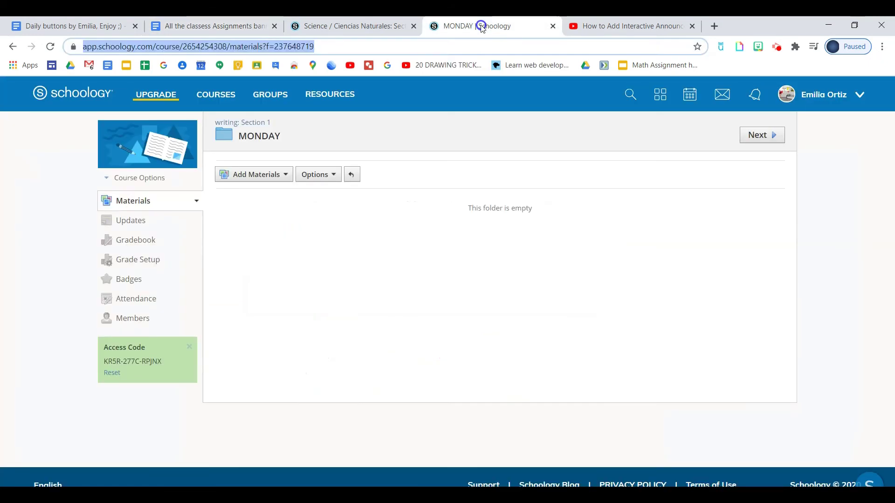
Step: Open the empty TUESDAY folder in Schoology and copy its web address
click(128, 202)
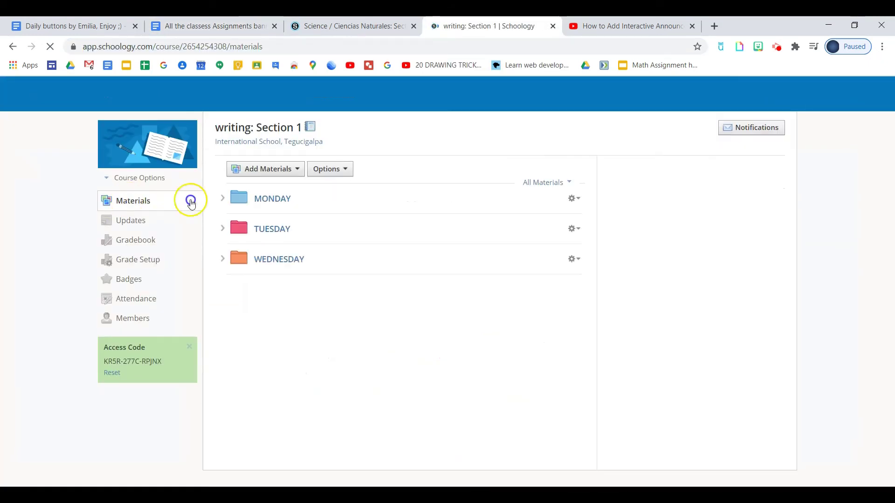
click(268, 230)
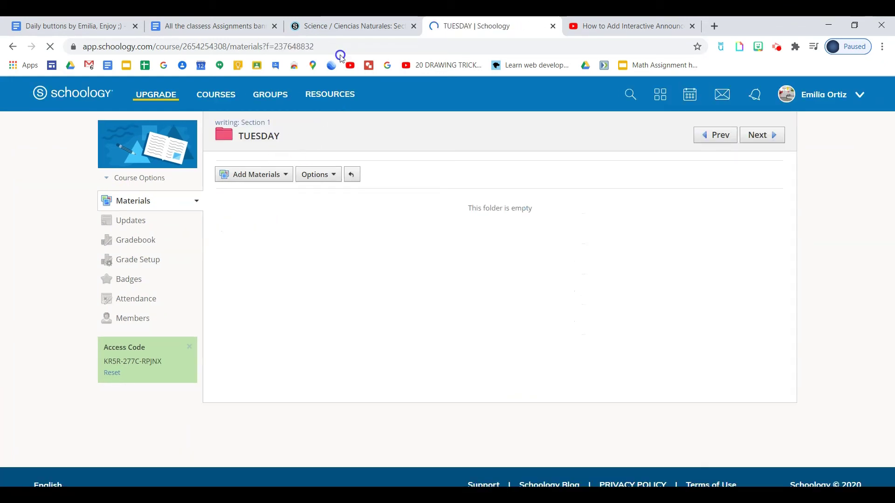
drag(334, 51, 78, 47)
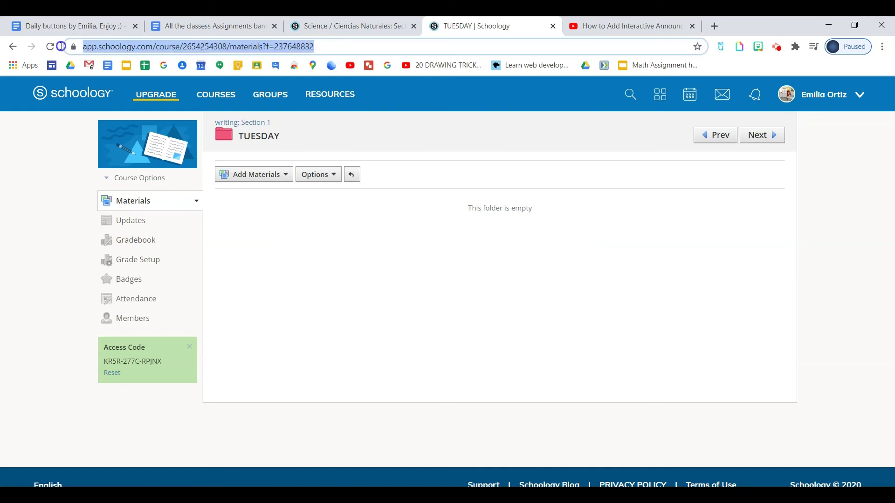
right_click(183, 41)
click(210, 83)
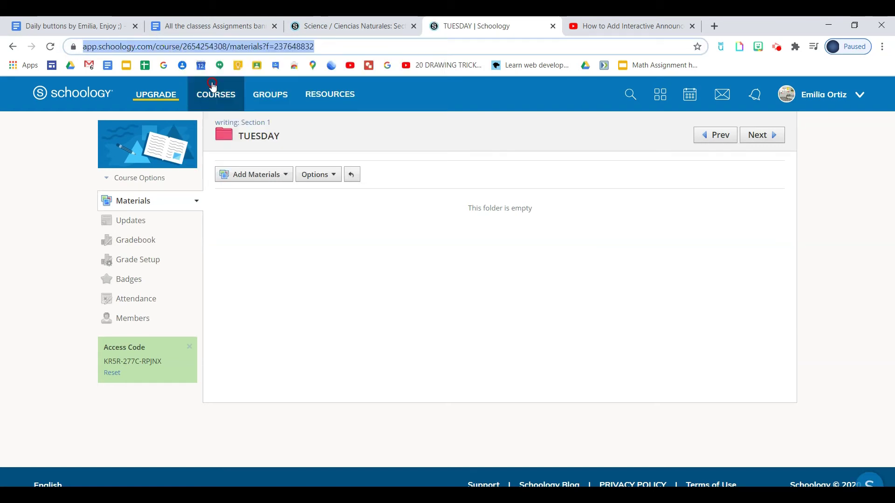
click(209, 29)
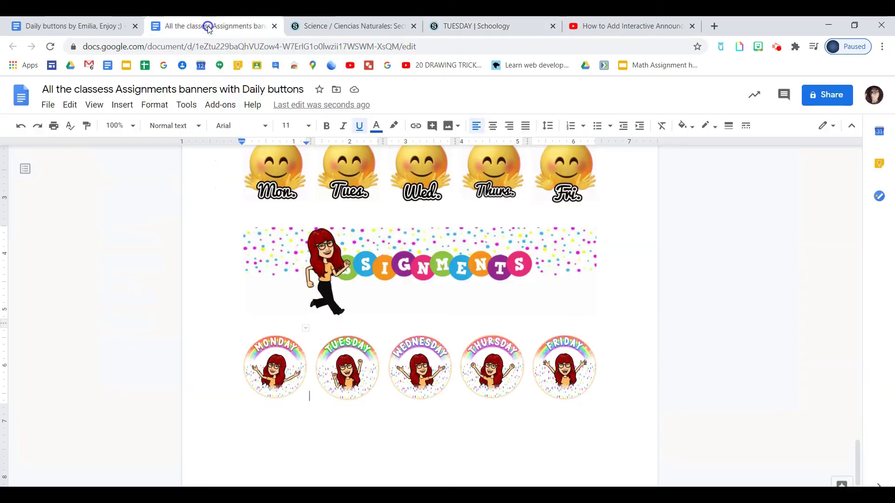
Step: Link the Tuesday button image to the copied TUESDAY folder address
click(335, 374)
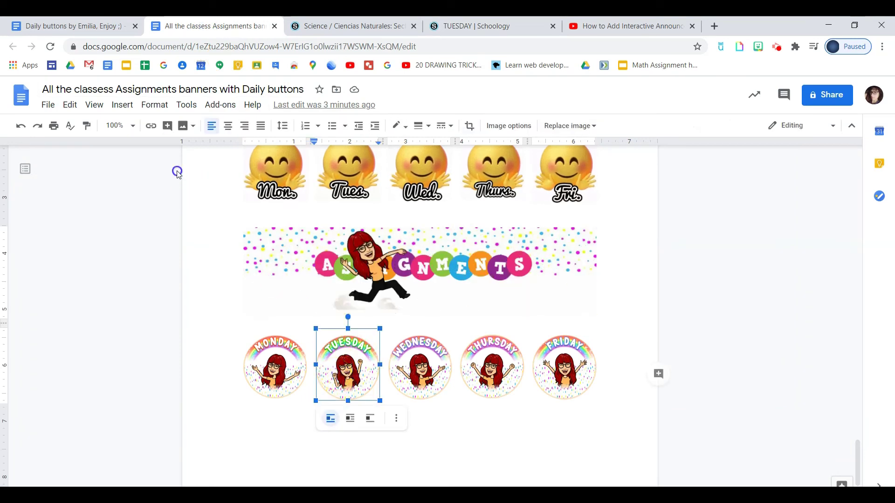
click(122, 105)
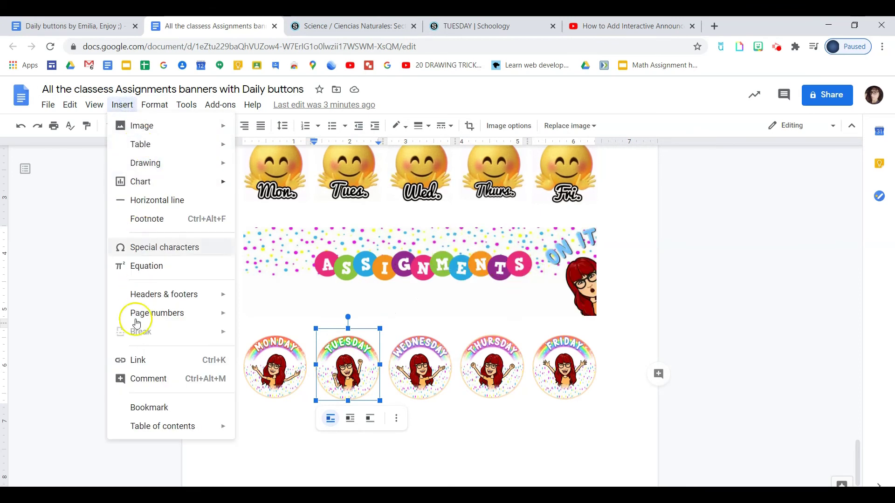
click(138, 360)
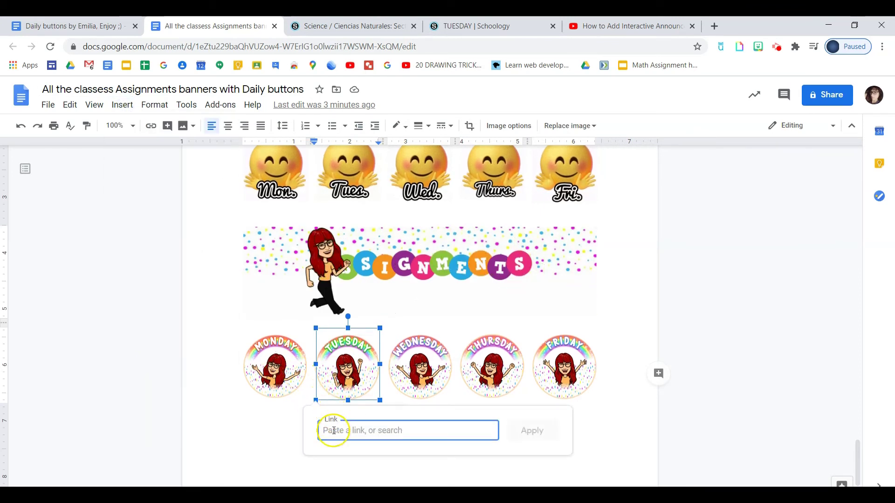
right_click(334, 431)
click(365, 340)
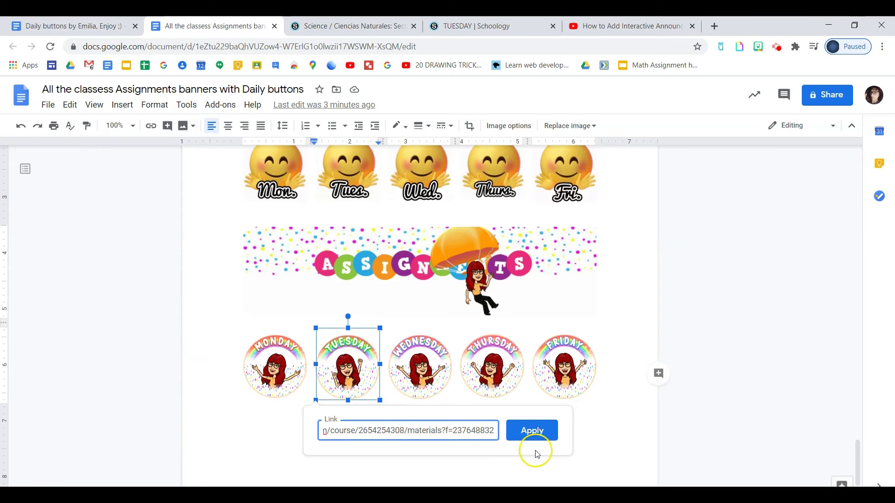
click(535, 433)
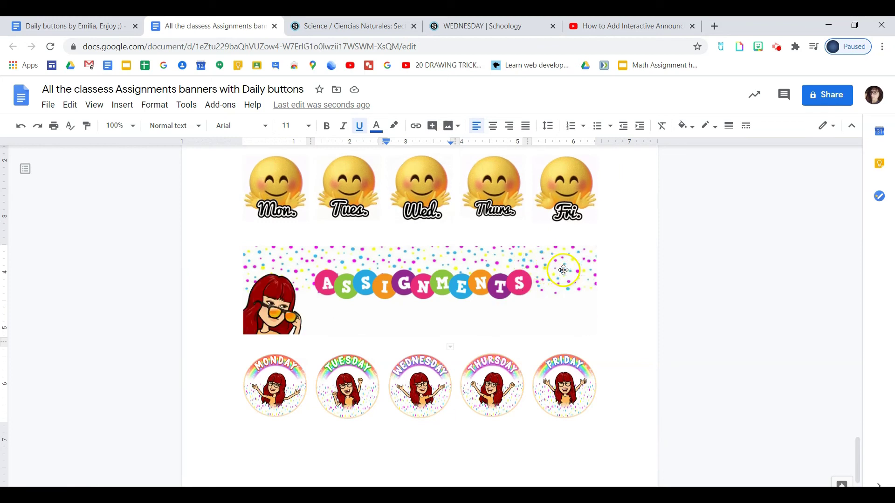
Step: Select the whole ASSIGNMENTS banner and weekday-button table and bring up its copy actions
click(336, 442)
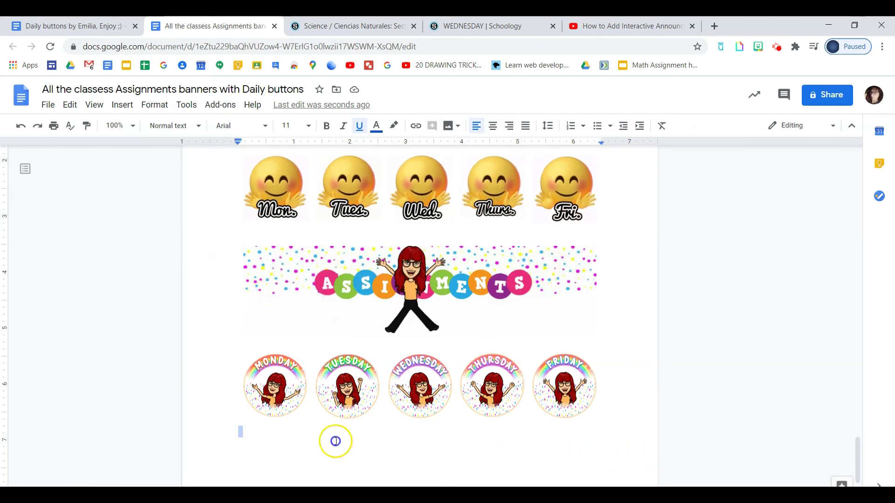
shift+click(244, 414)
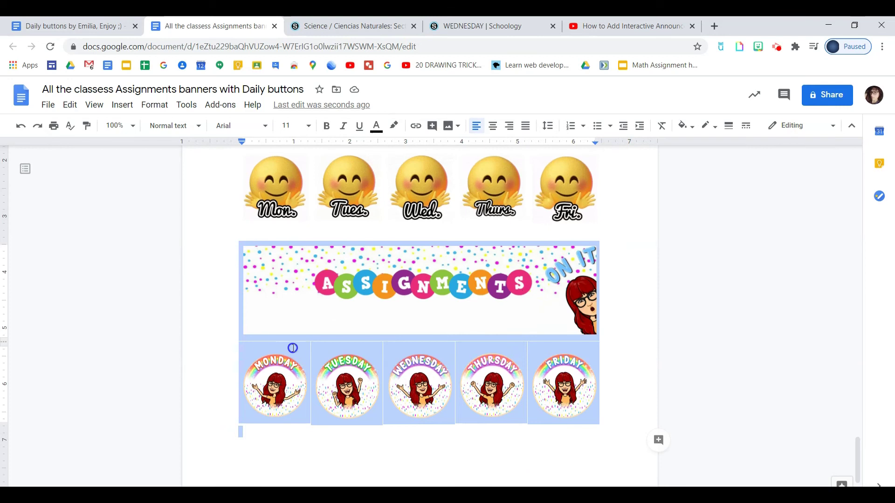
right_click(325, 345)
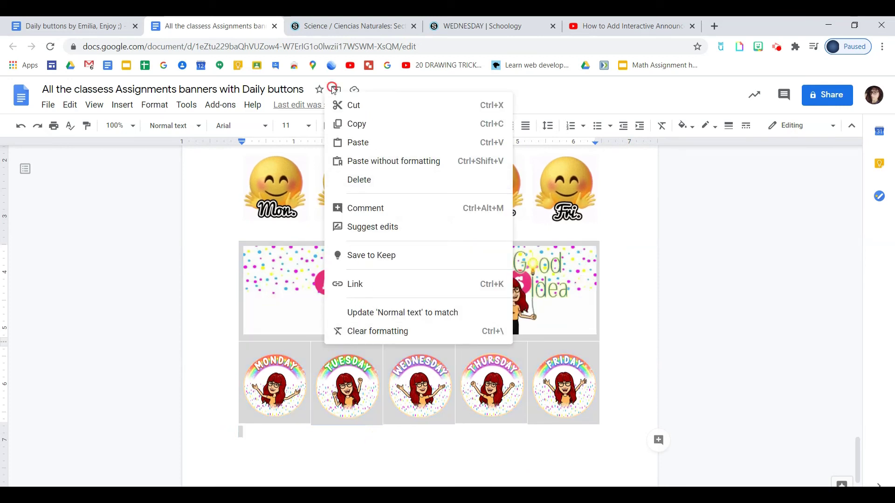
Step: Go to the writing: Section 1 course's Updates page in Schoology
click(490, 26)
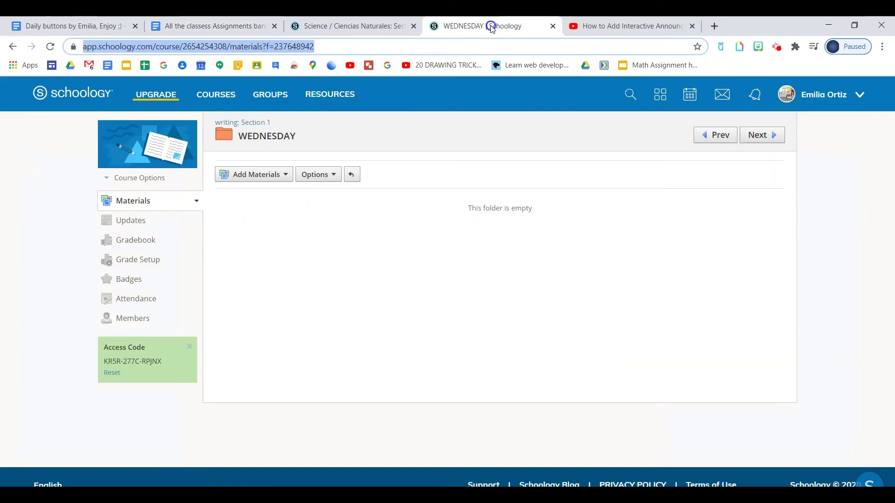
click(133, 226)
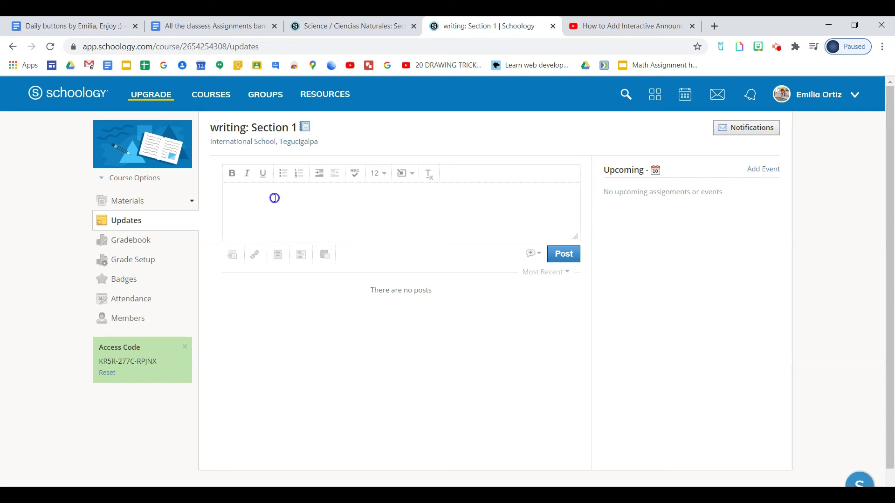
Step: Paste the banner and weekday-button table into a new update and post it
right_click(236, 191)
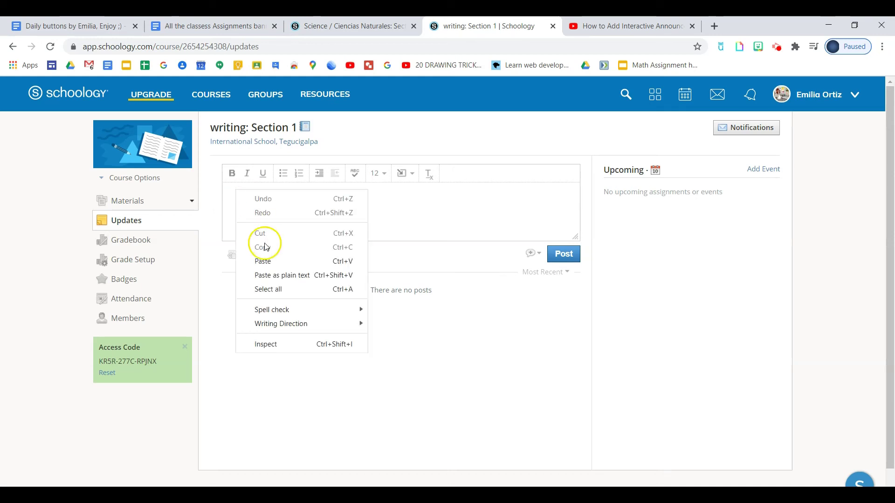
click(264, 261)
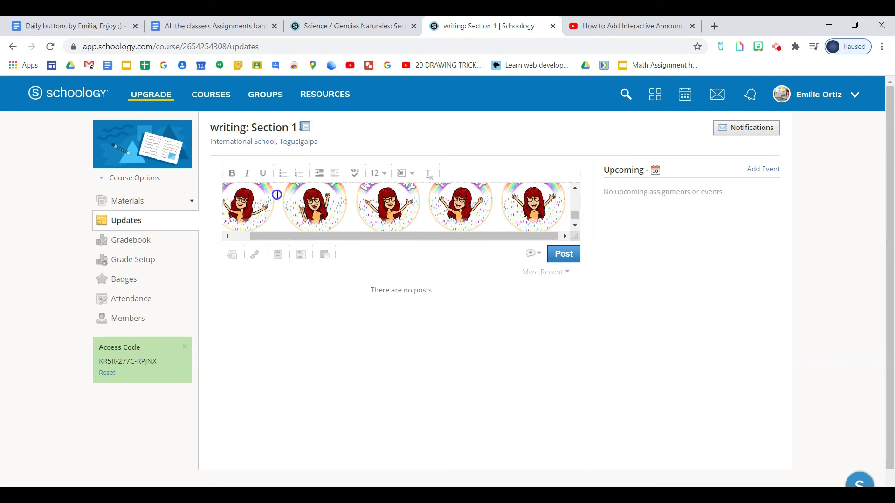
scroll(573, 218, down, 3)
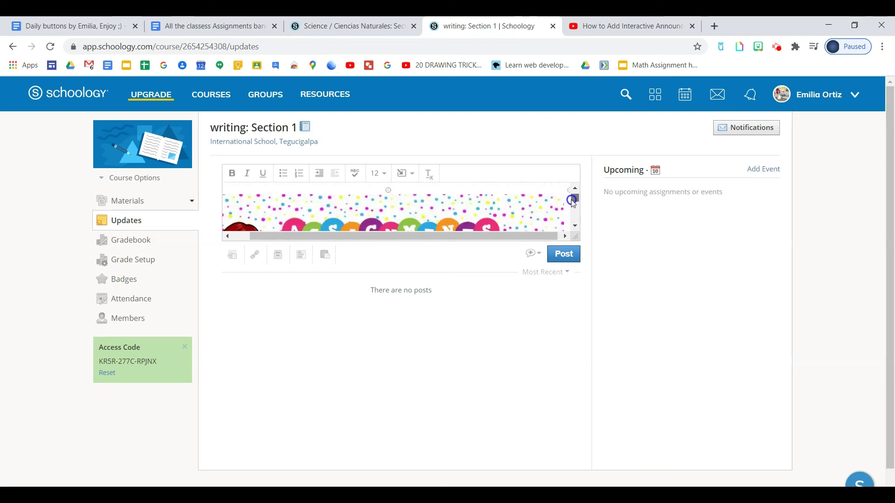
scroll(573, 218, down, 2)
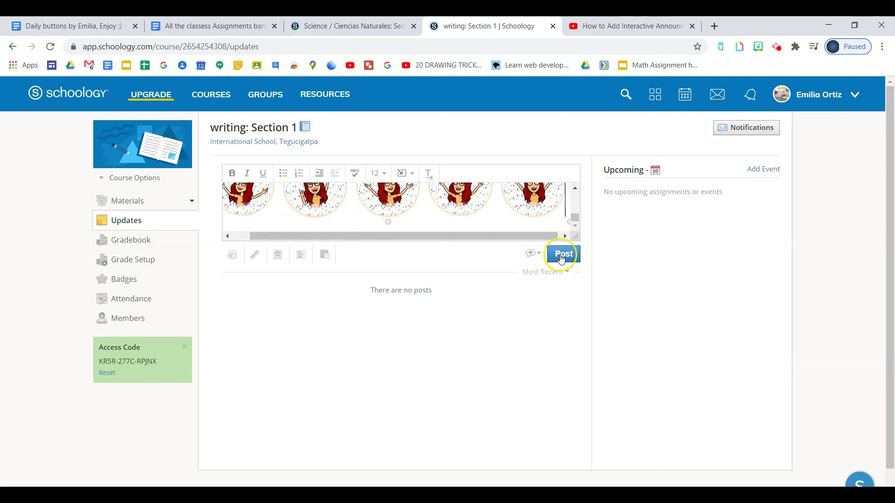
click(543, 258)
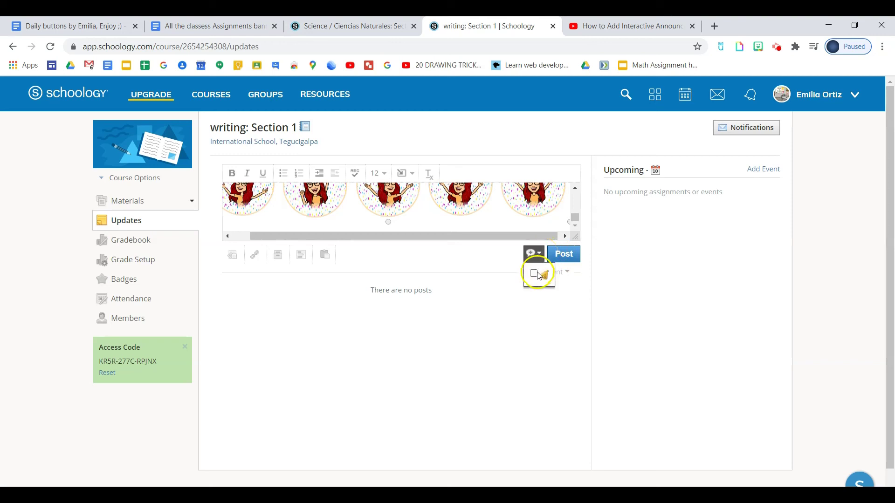
click(567, 255)
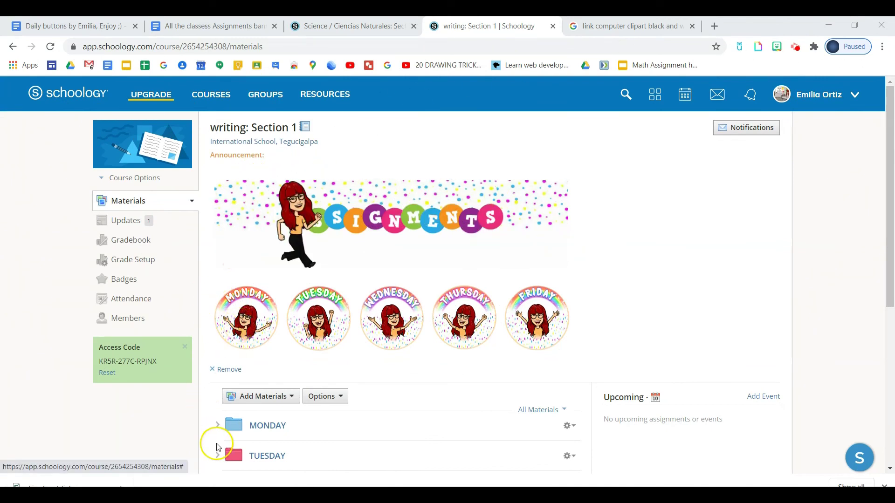
Step: Verify the posted Monday button opens the MONDAY folder, then return to course materials
click(235, 428)
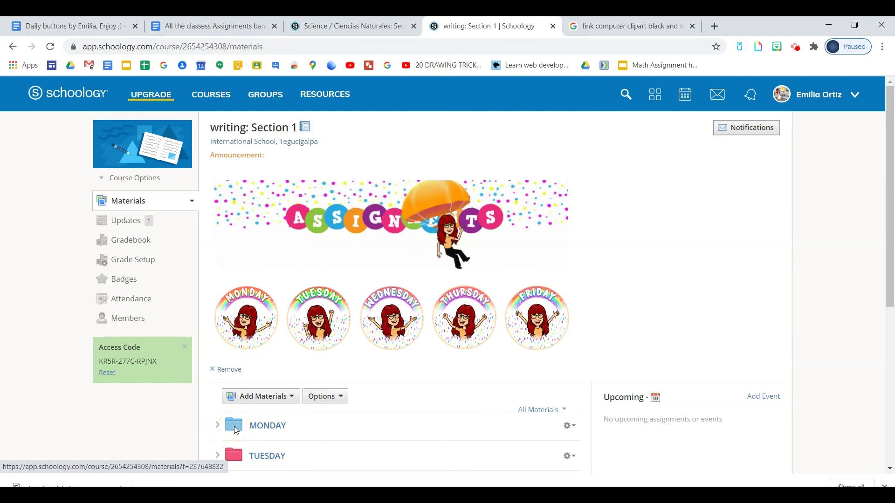
click(243, 326)
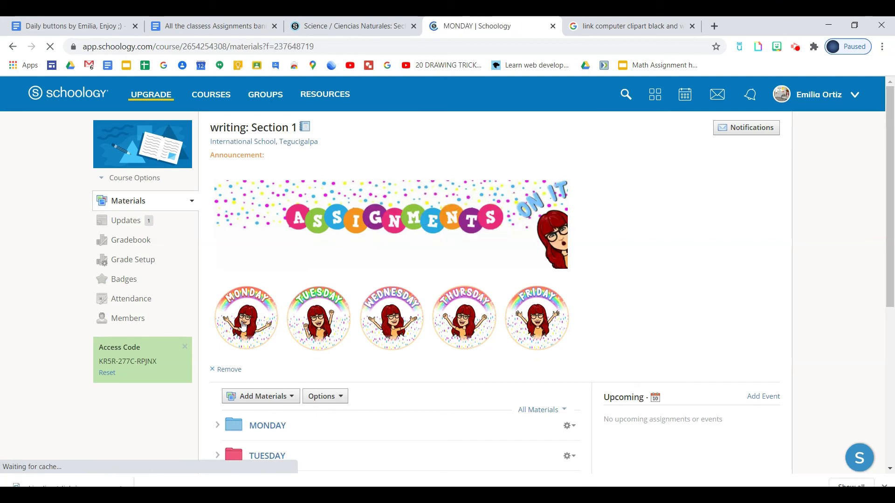
click(206, 256)
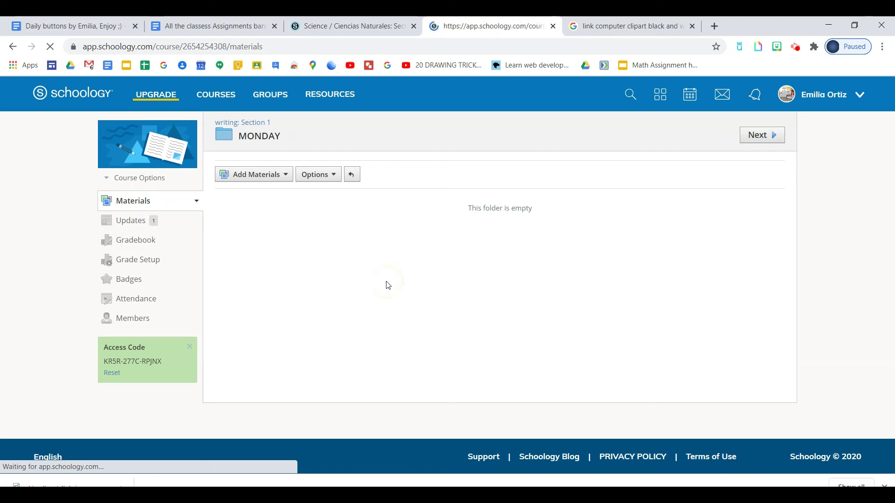
click(107, 208)
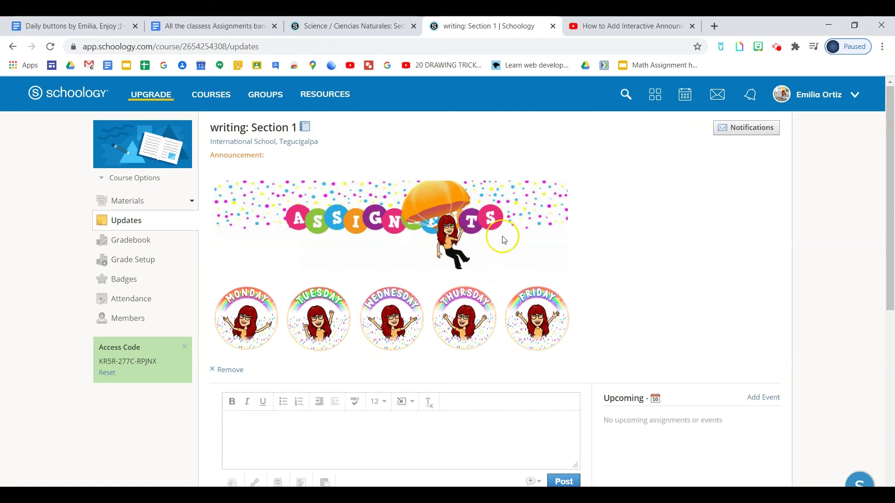
Step: Bring up the shared Daily buttons document with the Mon.–Fri. emoji buttons
click(423, 206)
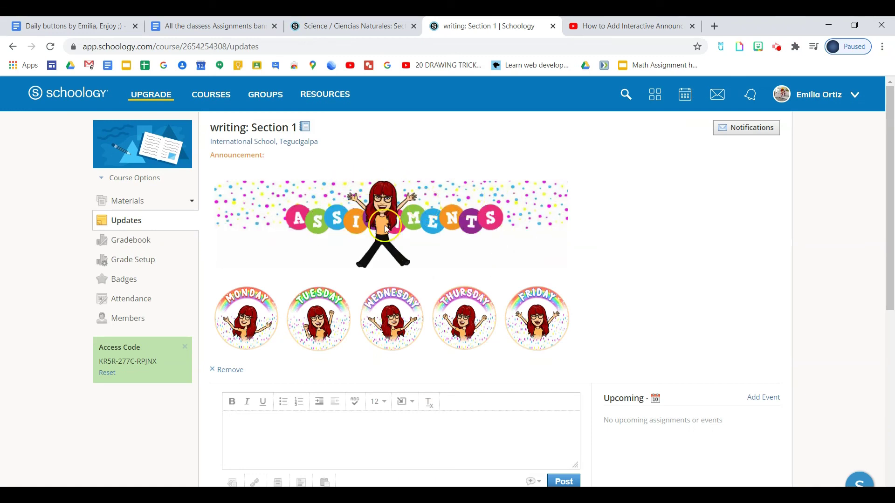
click(420, 230)
click(431, 226)
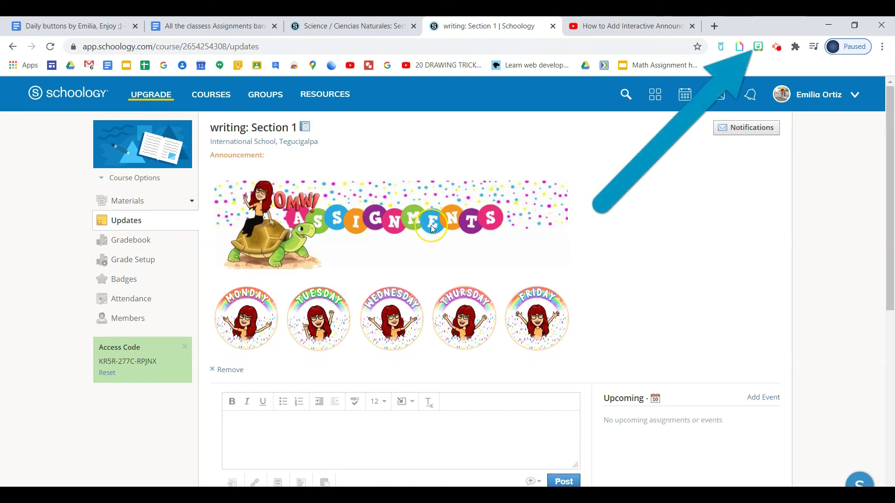
click(690, 220)
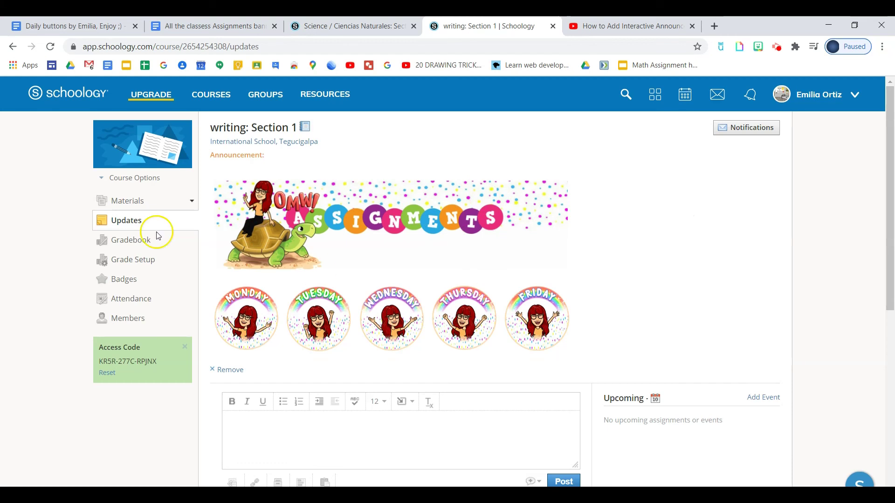
key(ctrl+1)
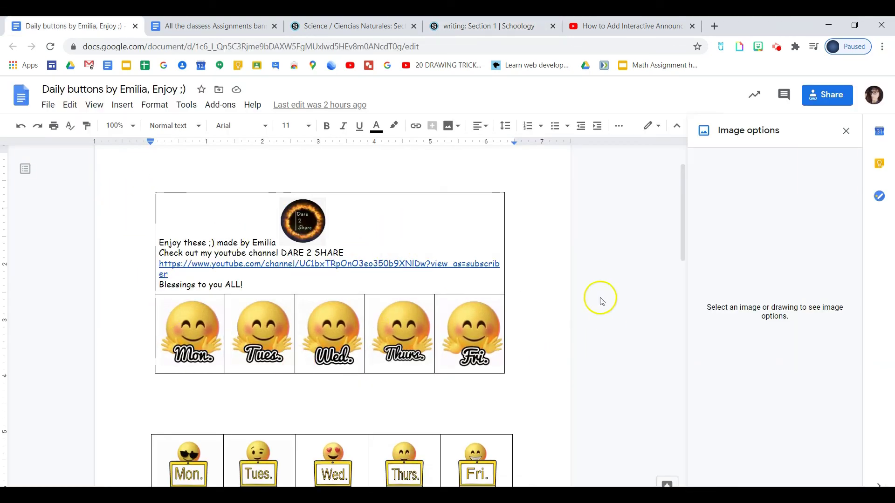
scroll(408, 354, down, 1)
scroll(412, 355, down, 1)
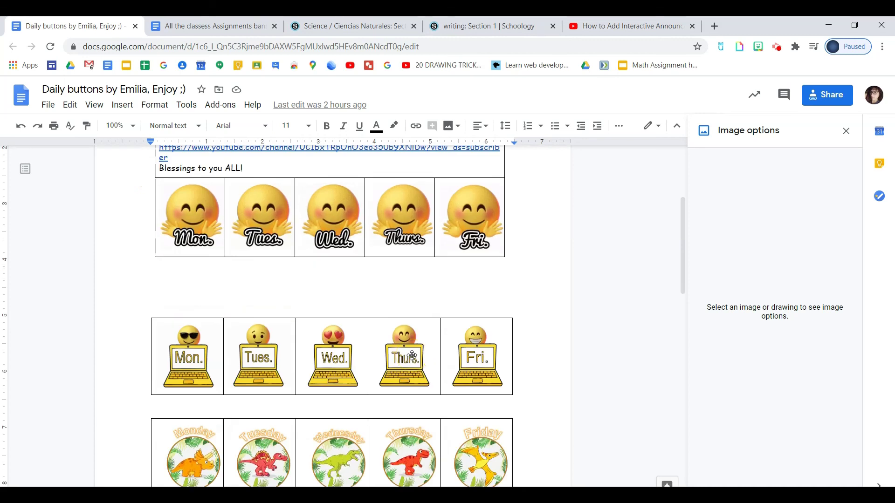
scroll(412, 356, down, 1)
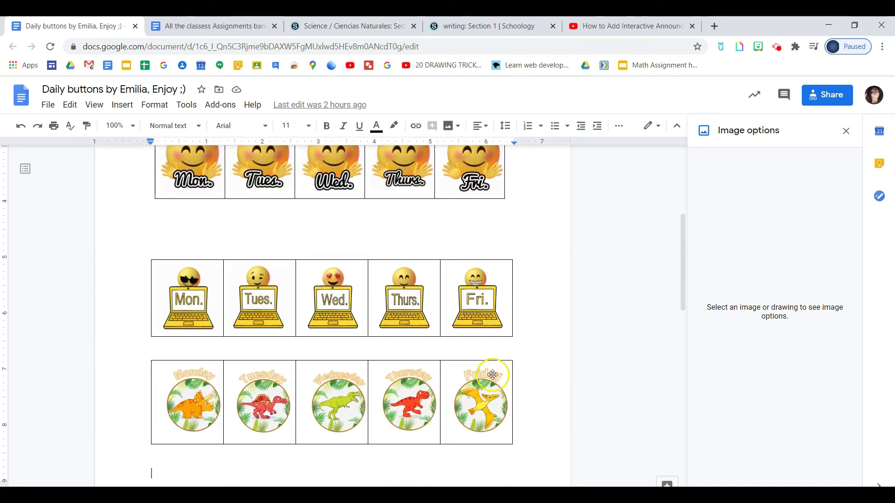
scroll(506, 371, up, 3)
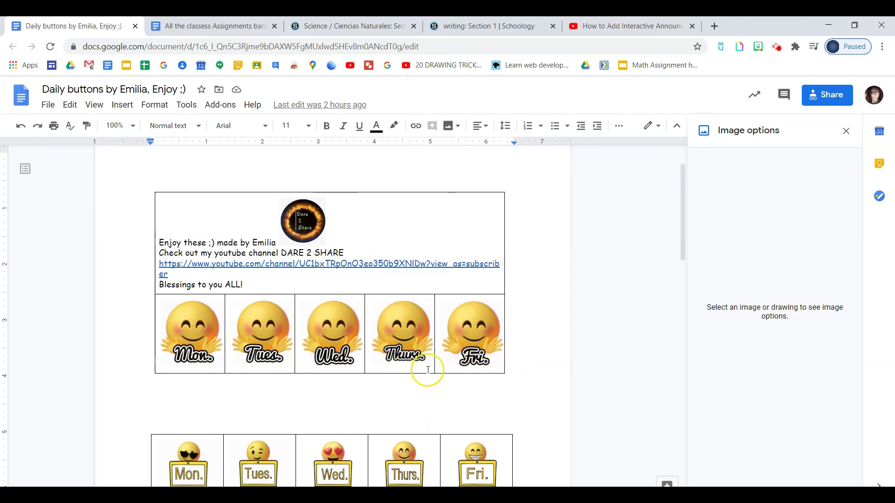
scroll(427, 369, down, 2)
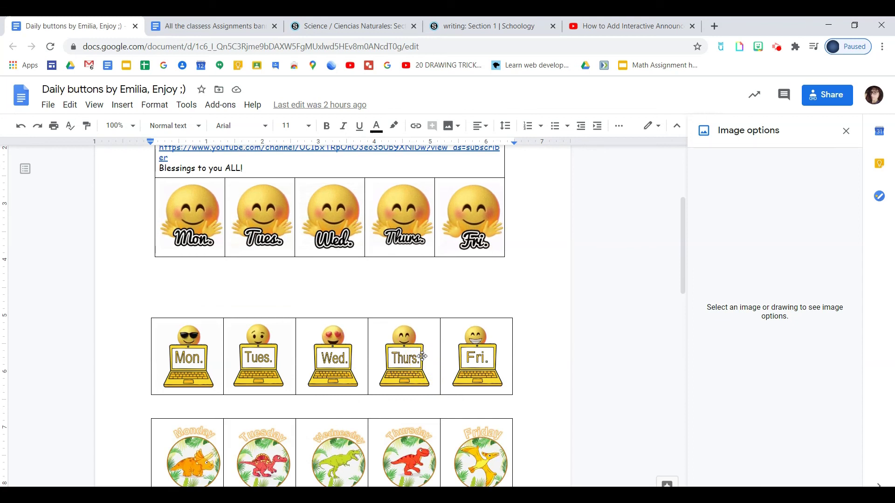
click(144, 380)
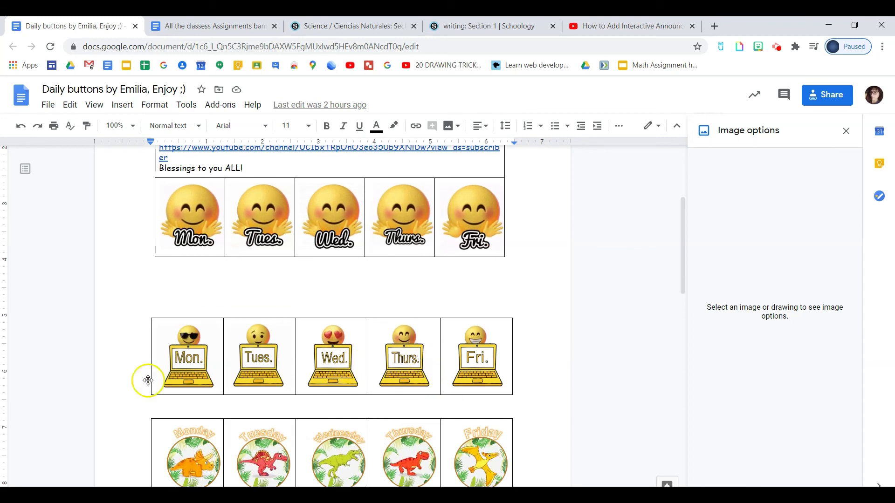